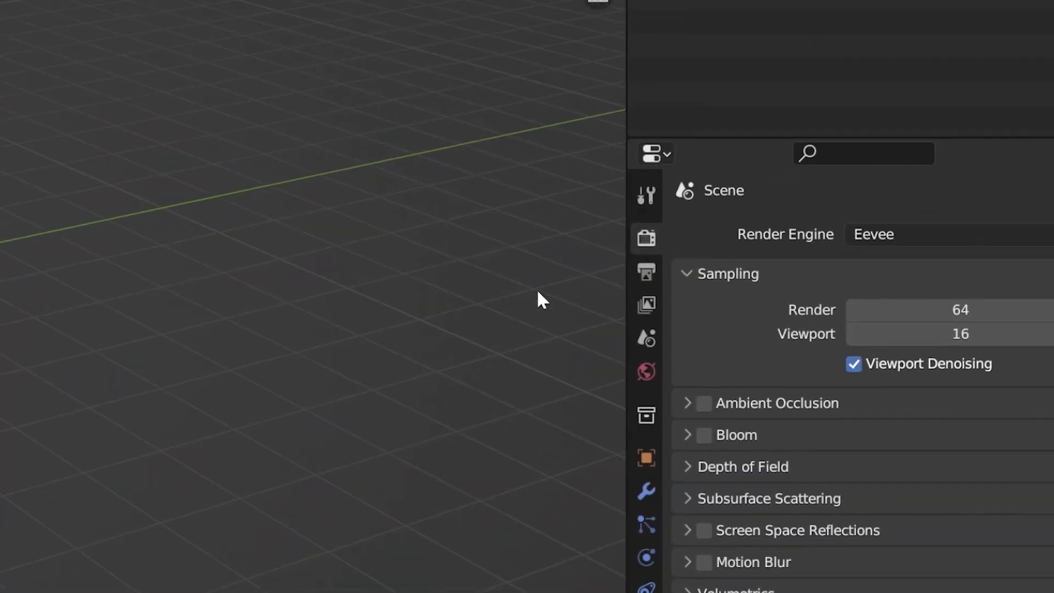
Review the output resolution and keep the frame rate at 24 fps
{"action": "left_click", "coordinate": [542, 255]}
{"action": "left_click", "coordinate": [774, 202]}
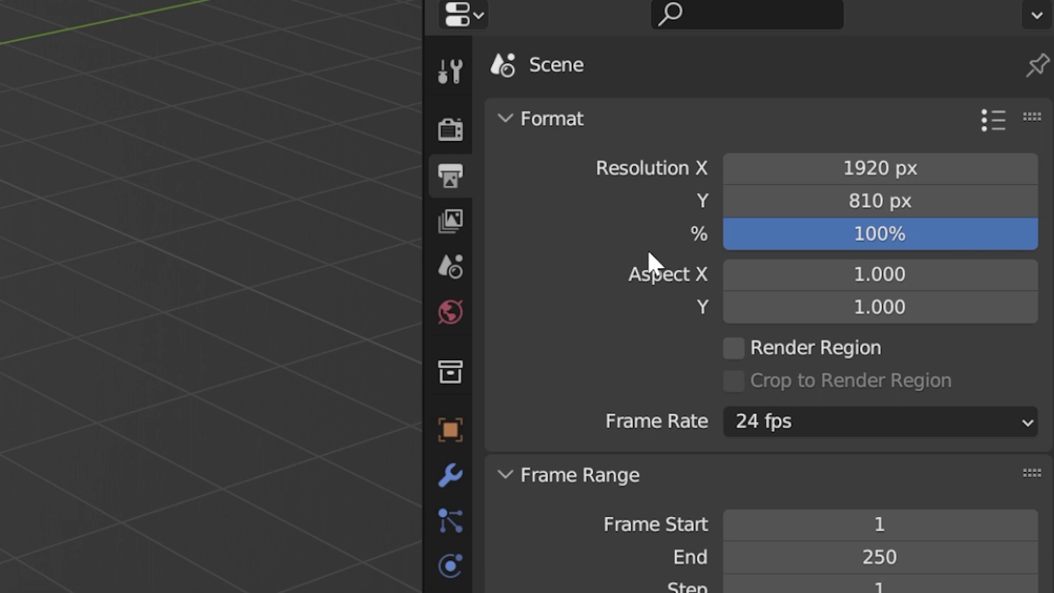
{"action": "left_click", "coordinate": [823, 168]}
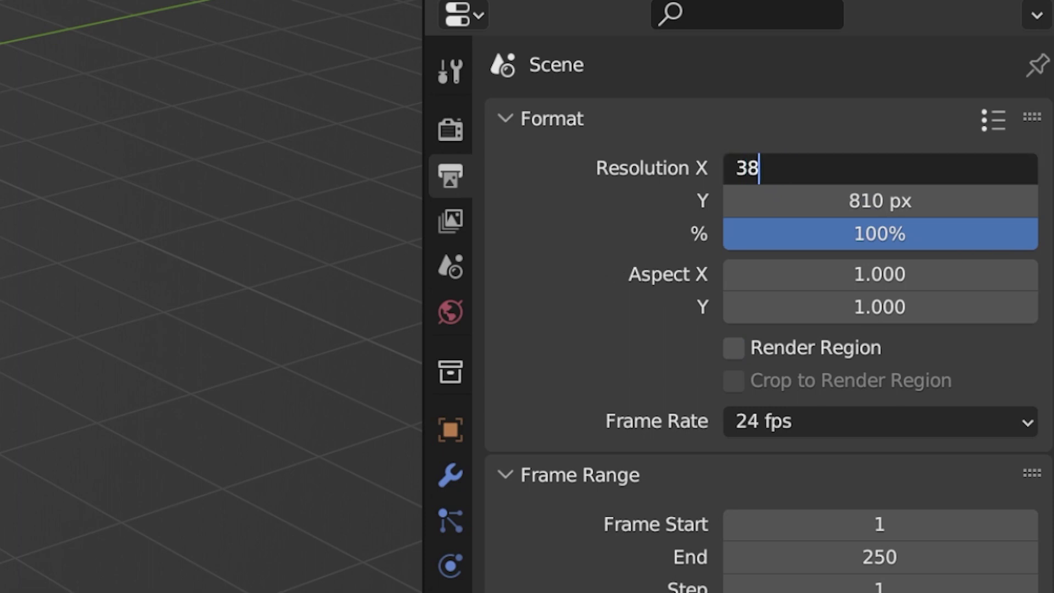
{"action": "left_click", "coordinate": [782, 201]}
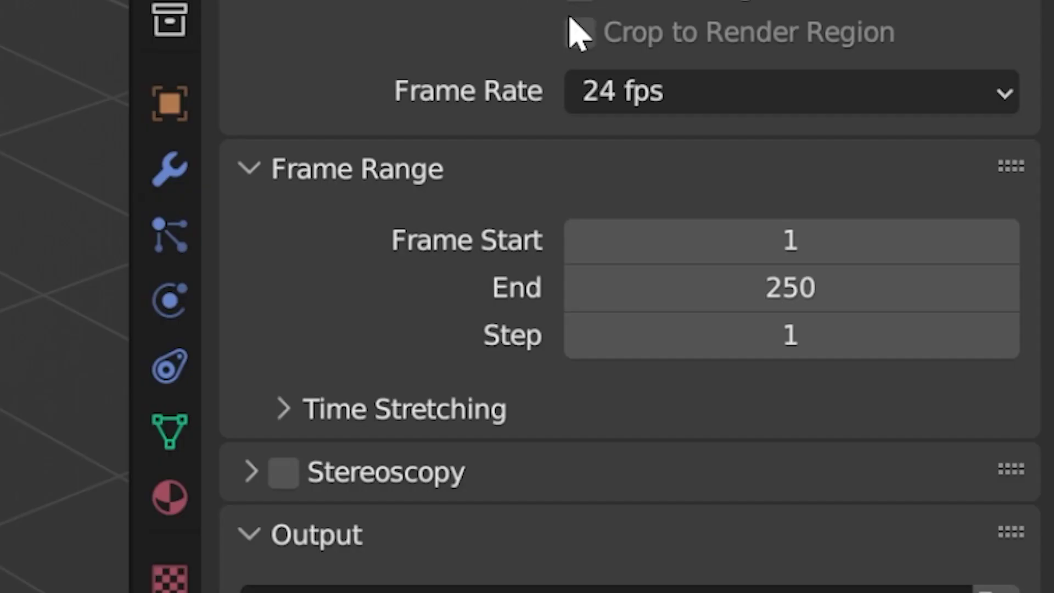
{"action": "left_click", "coordinate": [626, 96]}
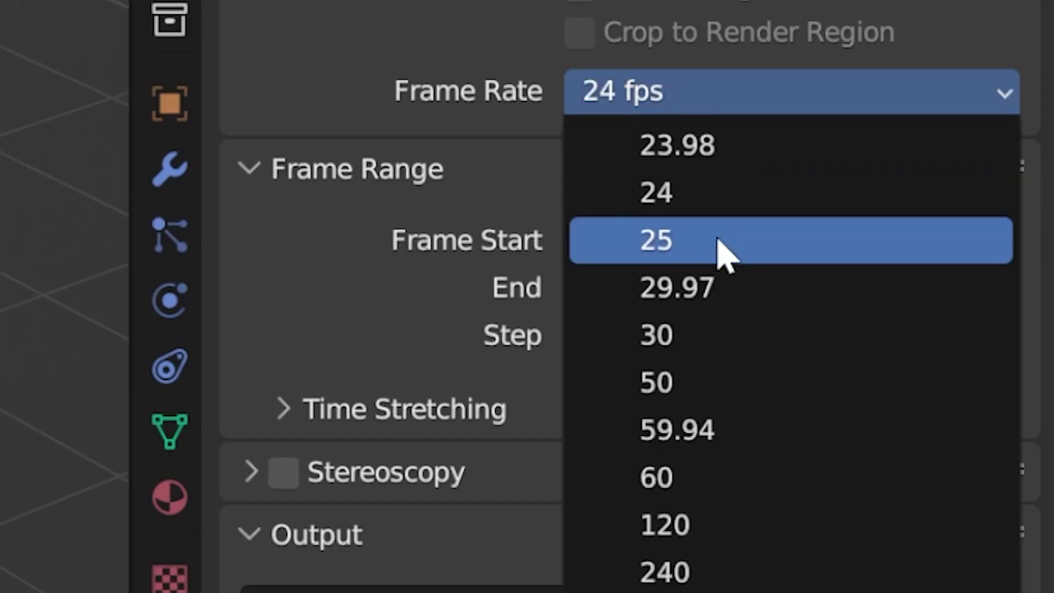
{"action": "left_click", "coordinate": [716, 204]}
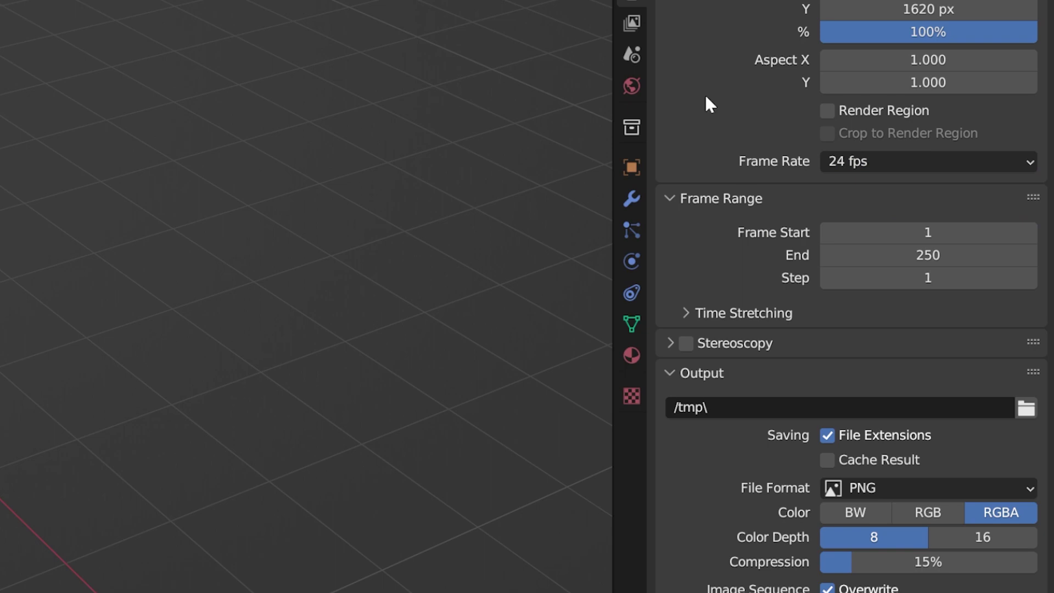
Set the render engine to Cycles with GPU Compute as the device
{"action": "left_click", "coordinate": [631, 1]}
{"action": "left_click", "coordinate": [857, 2]}
{"action": "left_click", "coordinate": [845, 32]}
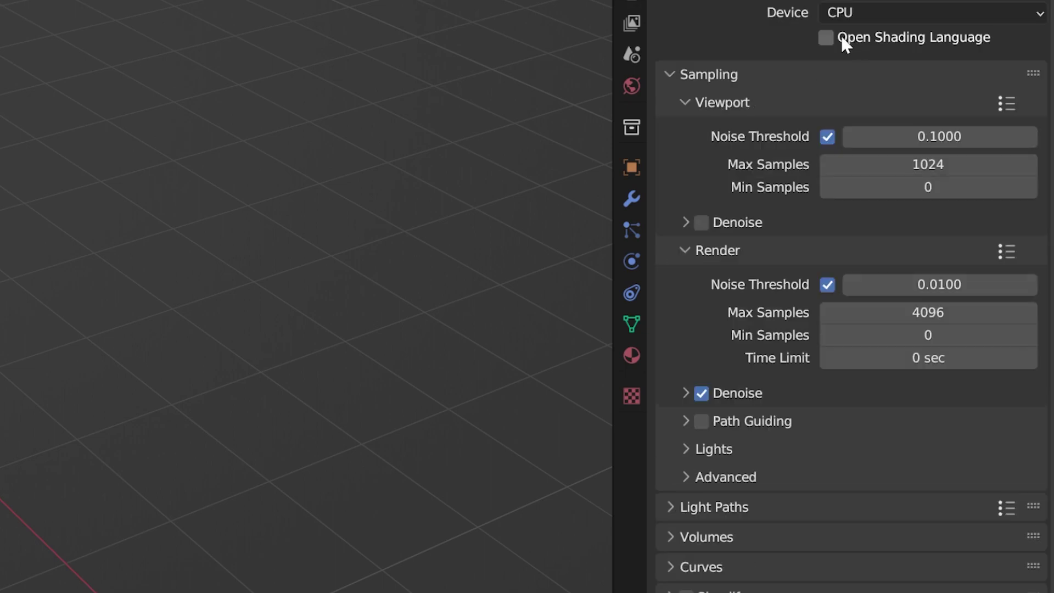
{"action": "left_click", "coordinate": [846, 11]}
{"action": "left_click", "coordinate": [834, 63]}
Enable Motion Blur and show the World's Mist Pass settings
{"action": "scroll", "coordinate": [765, 426], "scroll_direction": "down", "scroll_amount": 2}
{"action": "left_click", "coordinate": [686, 530]}
{"action": "scroll", "coordinate": [703, 499], "scroll_direction": "down", "scroll_amount": 5}
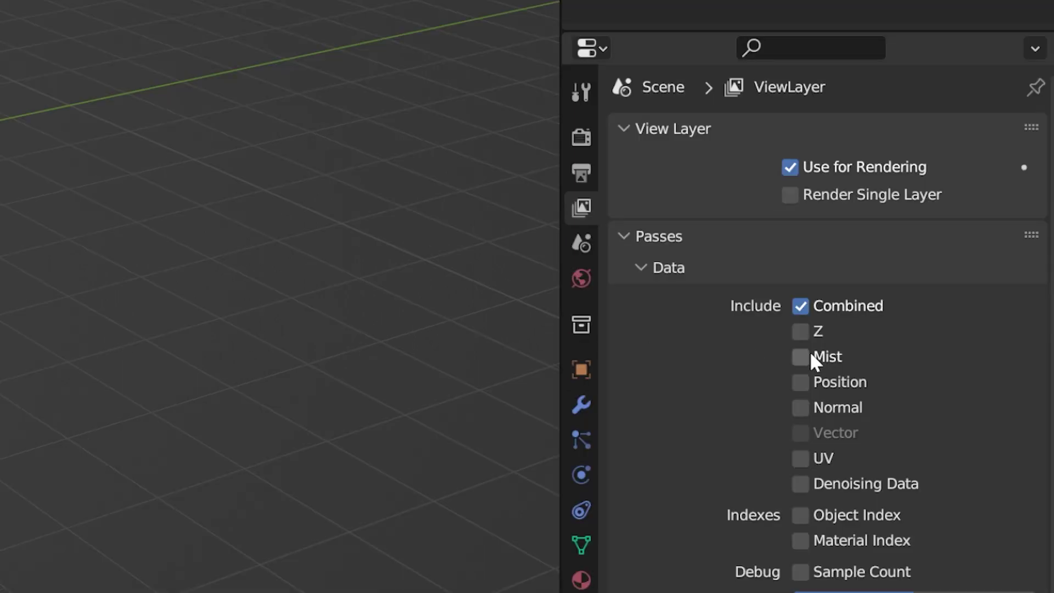
{"action": "left_click", "coordinate": [581, 278]}
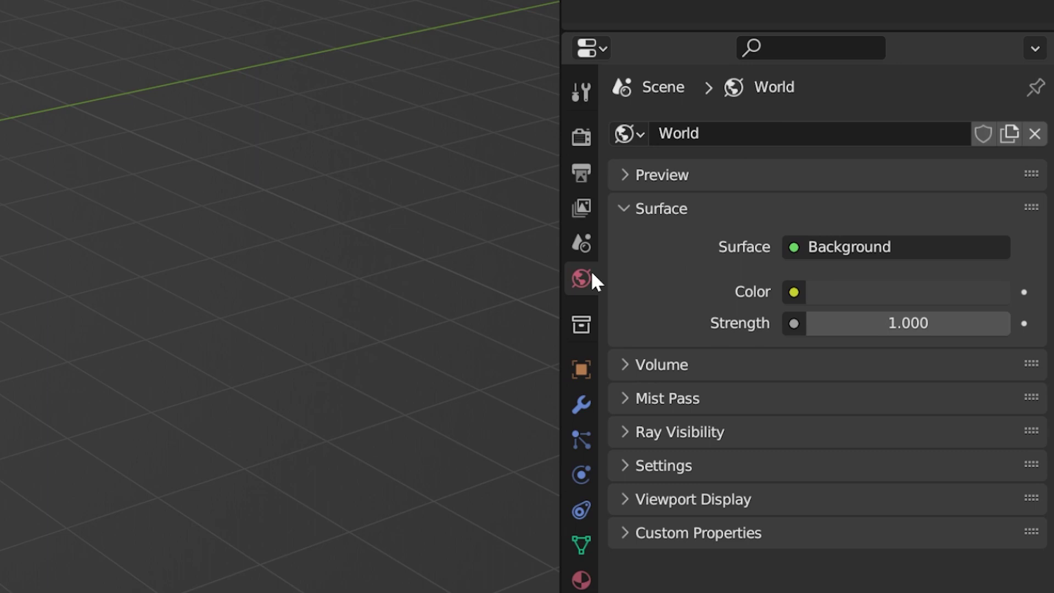
{"action": "left_click", "coordinate": [624, 396]}
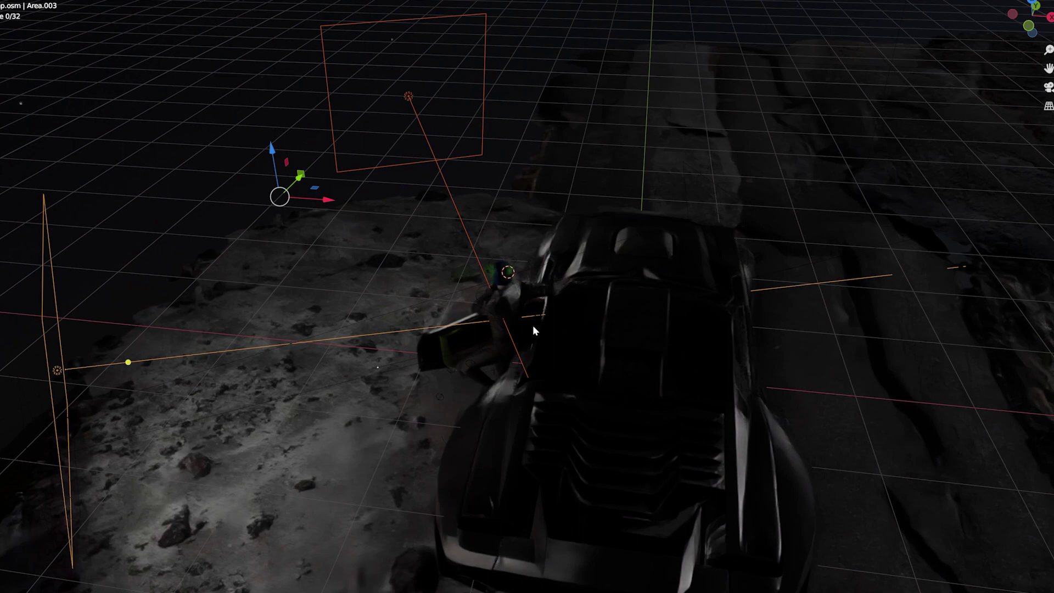
Orbit to a side view and slide the tall pole along Y in front of the car
{"action": "middle_click_drag", "start_coordinate": [534, 327], "coordinate": [574, 317]}
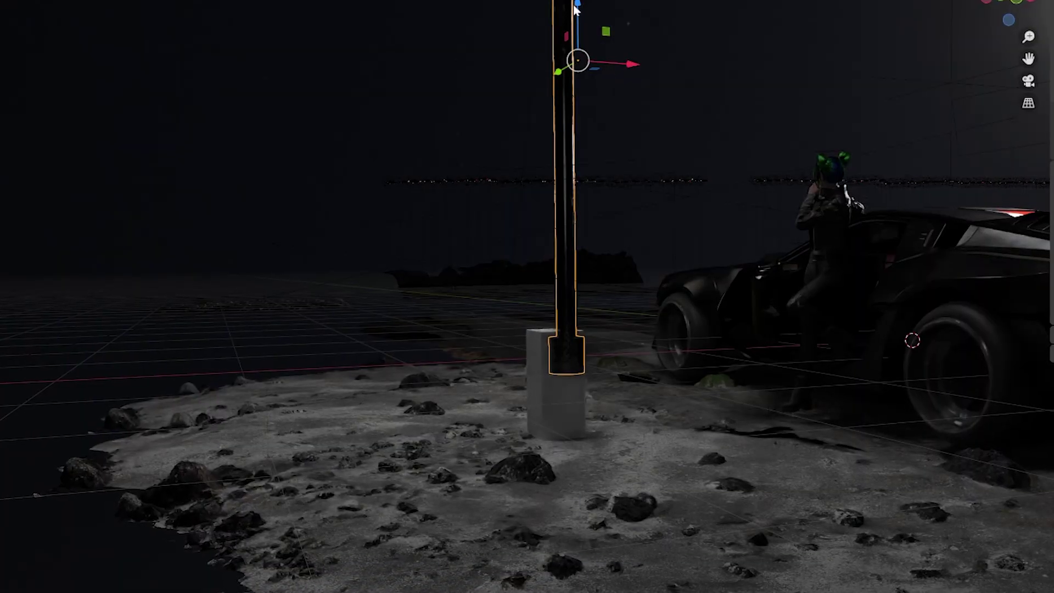
{"action": "middle_click_drag", "start_coordinate": [560, 143], "coordinate": [519, 144]}
{"action": "left_click_drag", "start_coordinate": [508, 135], "coordinate": [489, 152]}
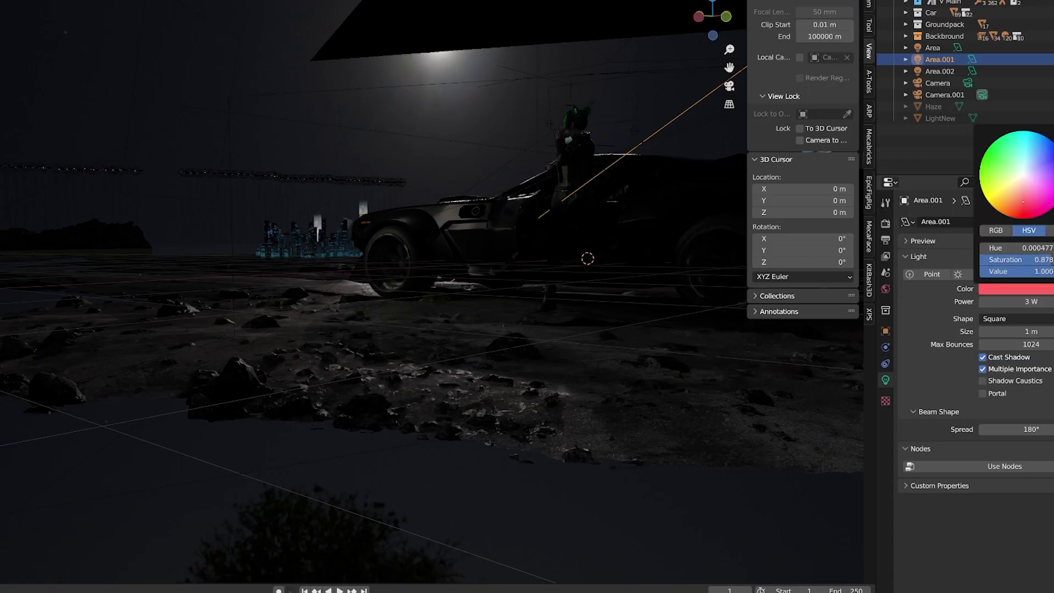
Check the shot through the camera, then orbit and frame the Area.001 light
{"action": "key", "text": "KP_0"}
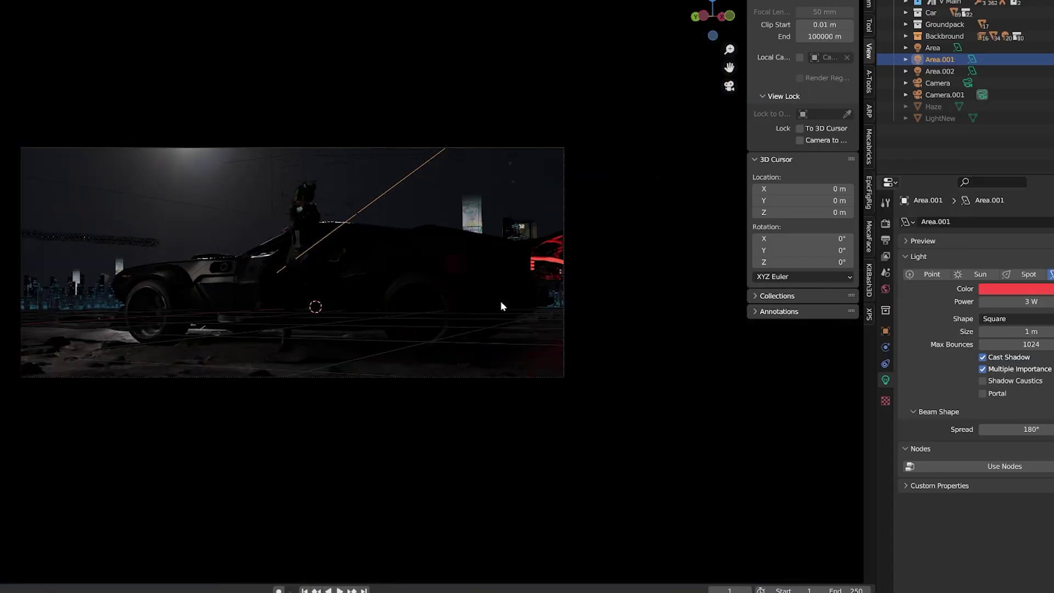
{"action": "middle_click_drag", "start_coordinate": [500, 302], "coordinate": [364, 310]}
{"action": "key", "text": "KP_0"}
{"action": "key", "text": "KP_0"}
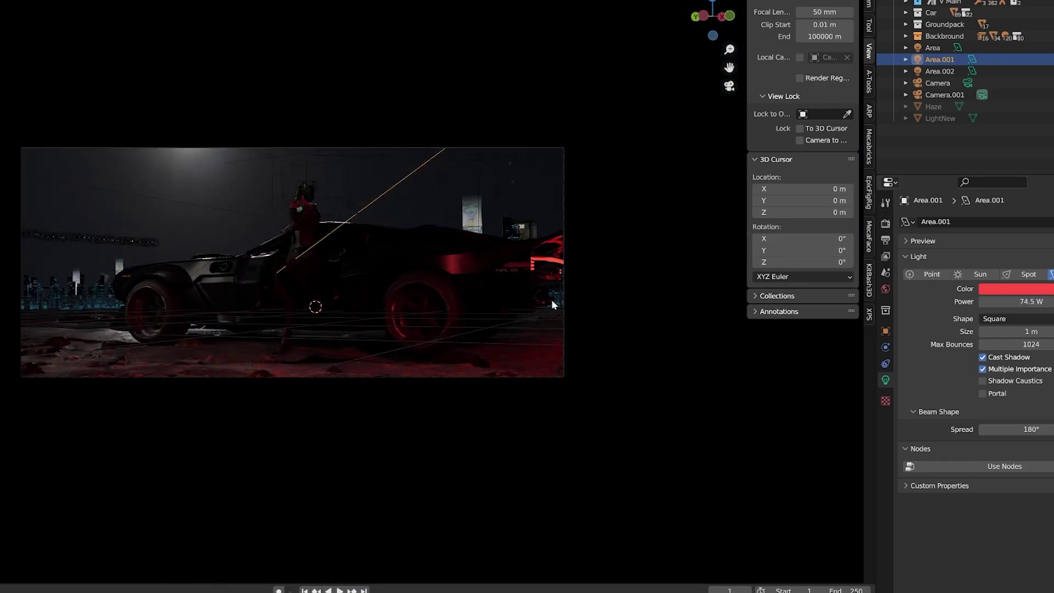
{"action": "scroll", "coordinate": [583, 321], "scroll_direction": "up", "scroll_amount": 2}
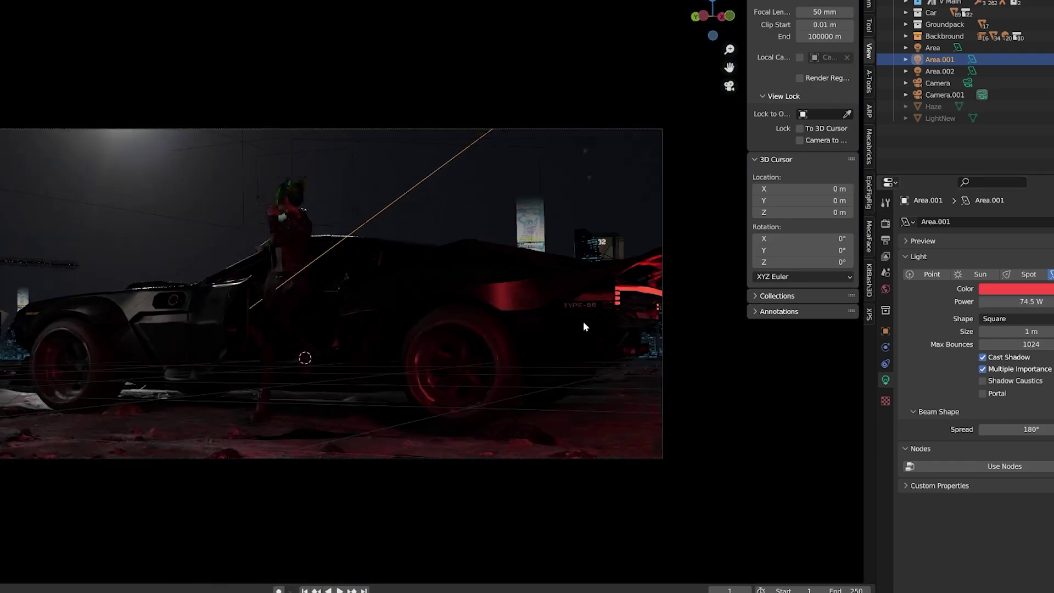
{"action": "middle_click_drag", "start_coordinate": [583, 321], "coordinate": [354, 291]}
{"action": "key", "text": "KP_Decimal"}
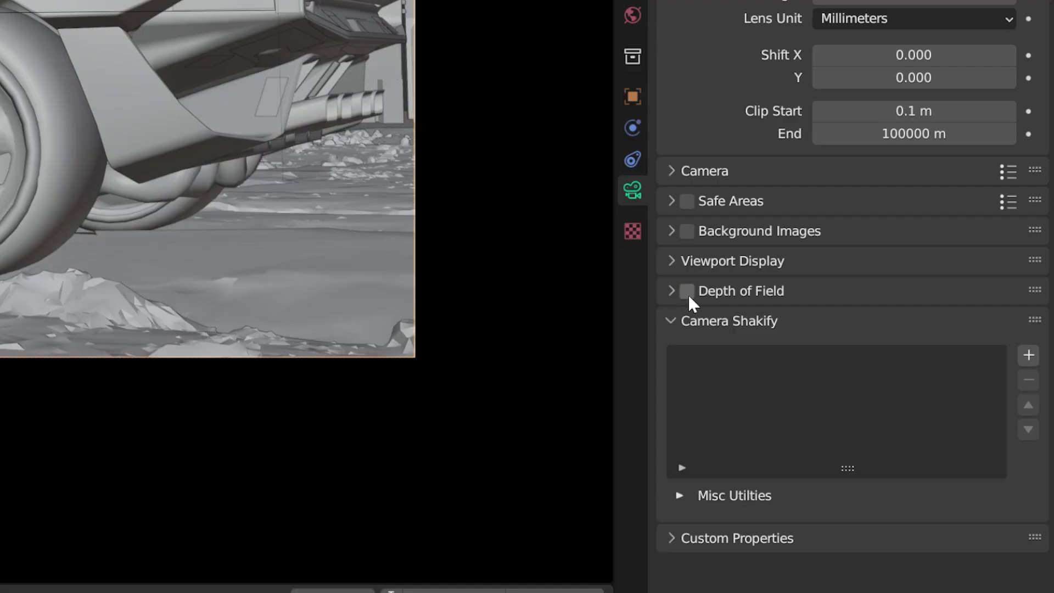
Enable camera depth of field with Empty.001 as the focus object
{"action": "left_click", "coordinate": [686, 292]}
{"action": "left_click", "coordinate": [669, 291]}
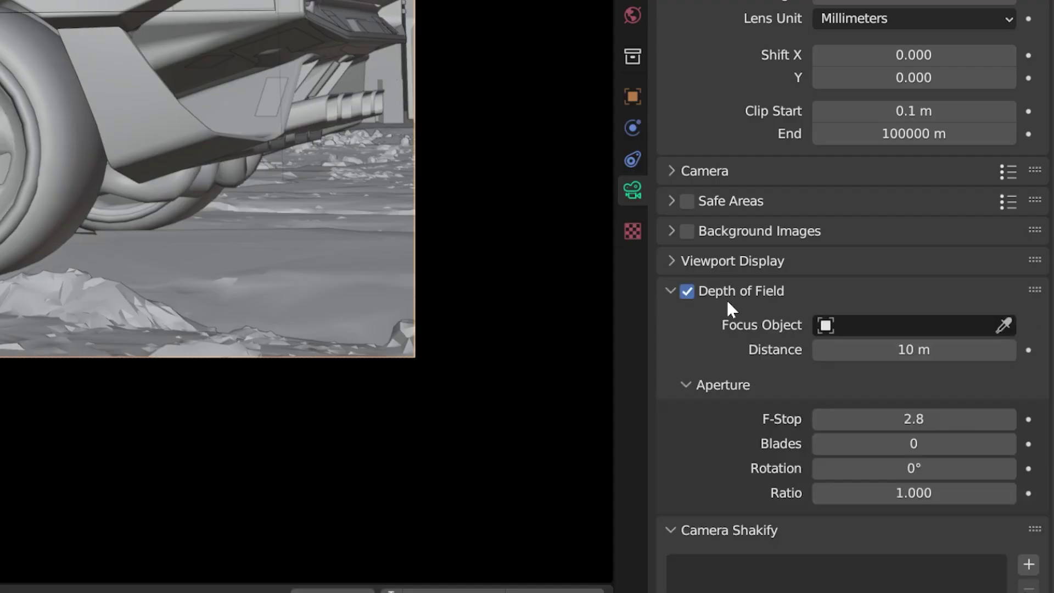
{"action": "left_click", "coordinate": [856, 325]}
{"action": "type", "text": "empty"}
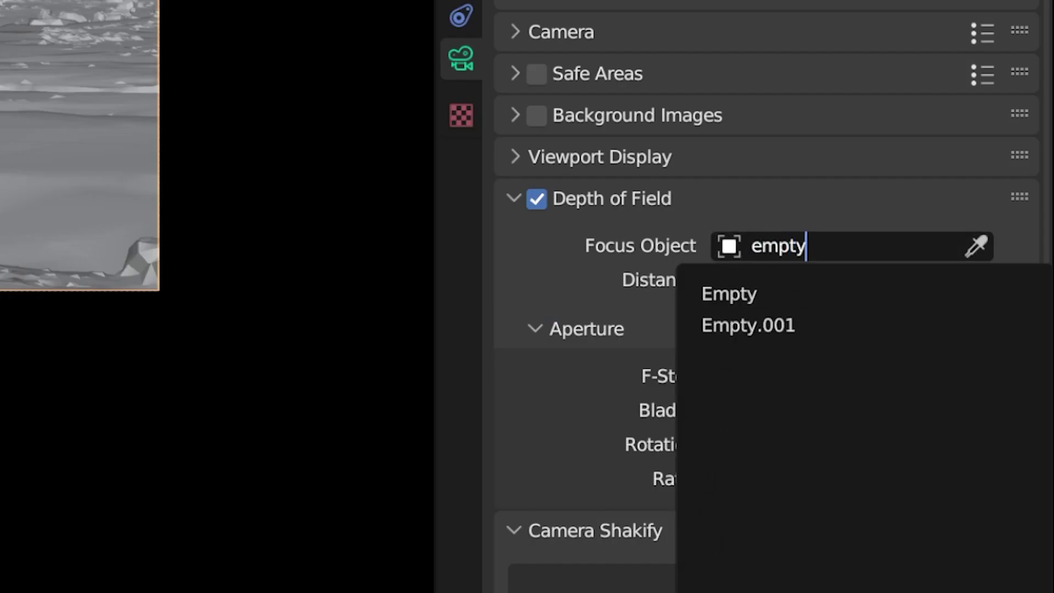
{"action": "key", "text": "Down"}
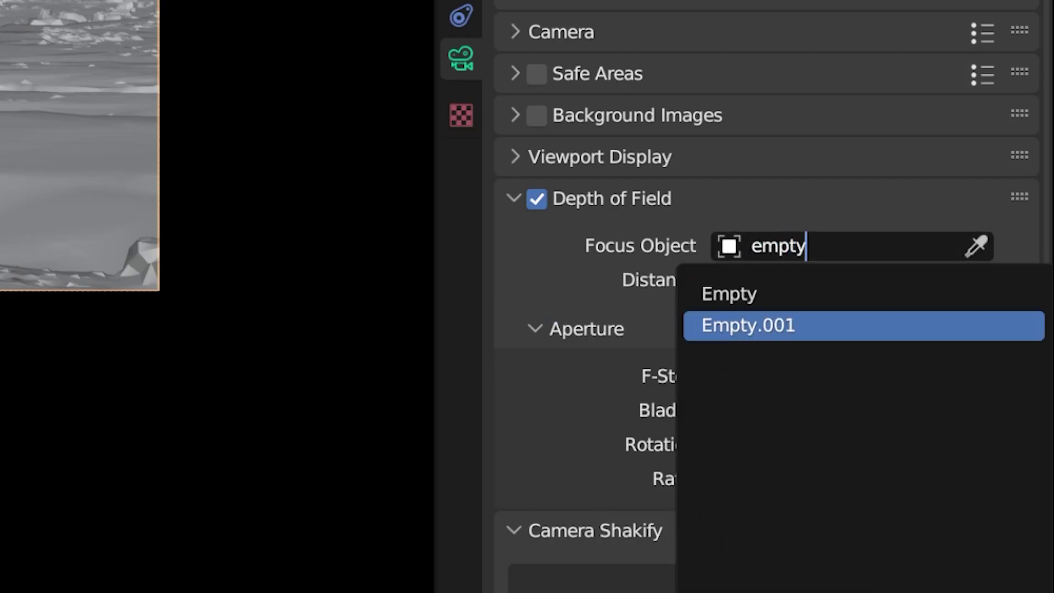
Shrink the empty, then set 6 aperture blades and f-stop 2.3
{"action": "key", "text": "Return"}
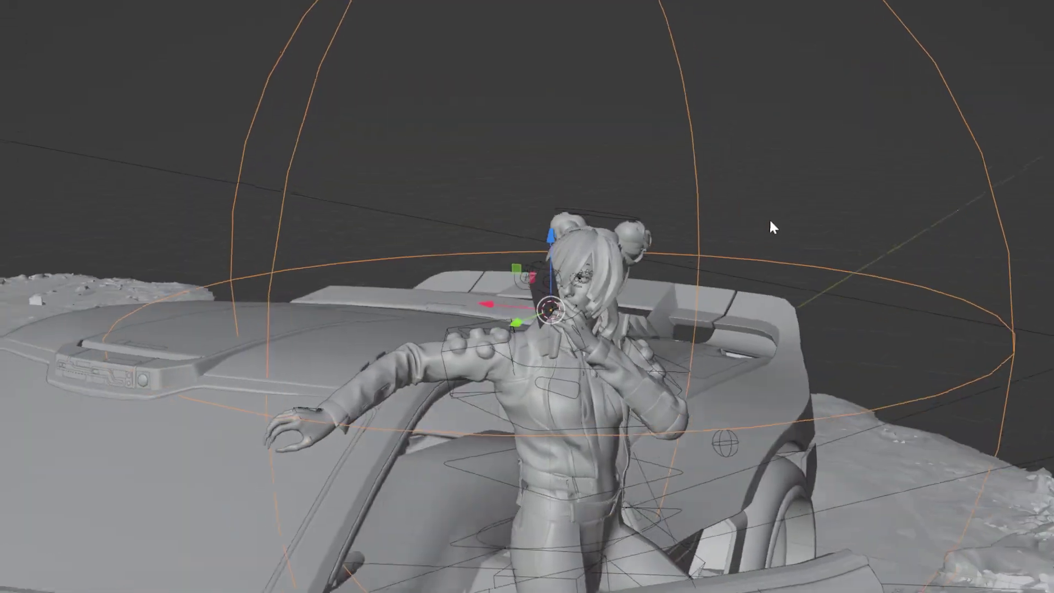
{"action": "key", "text": "s"}
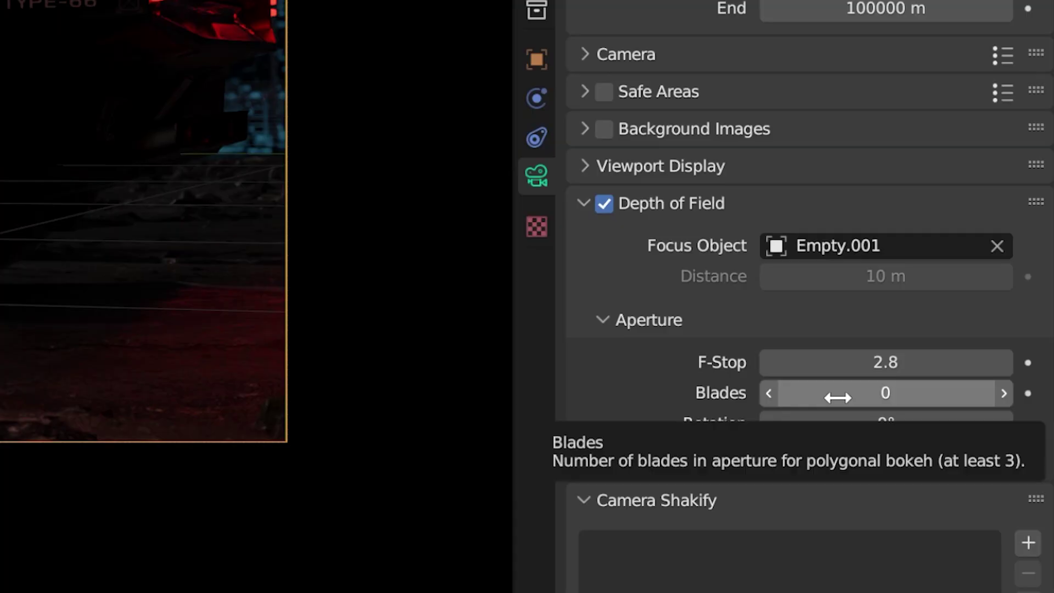
{"action": "left_click", "coordinate": [837, 396]}
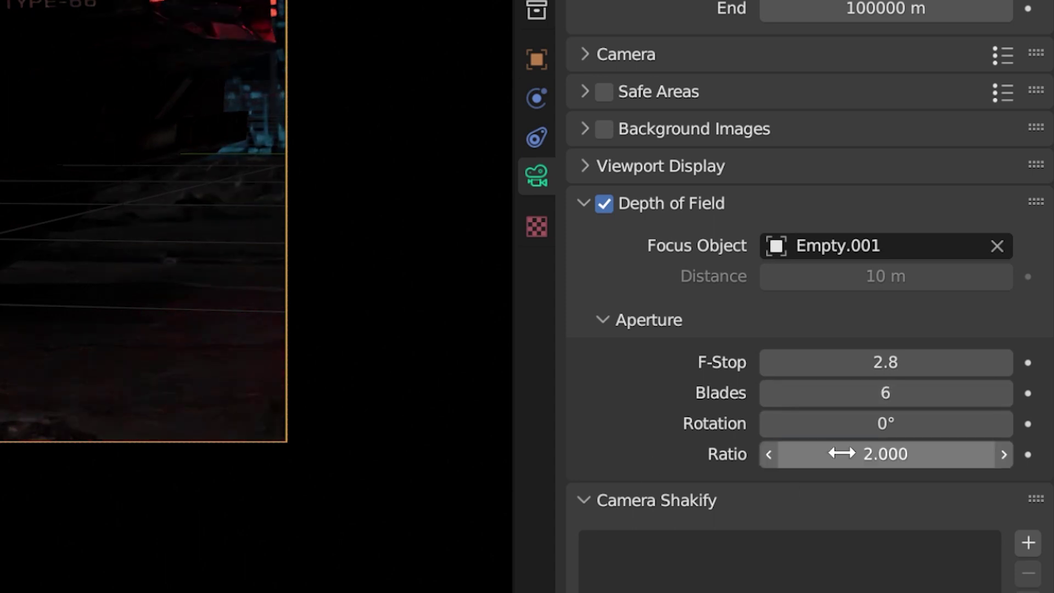
{"action": "left_click_drag", "start_coordinate": [847, 362], "coordinate": [823, 363]}
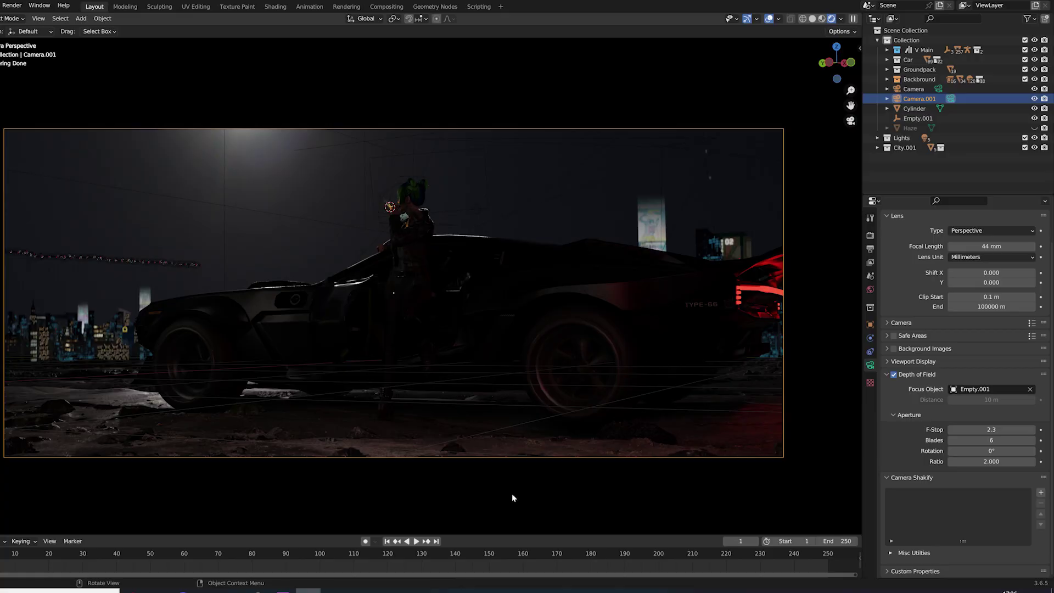
Render the current frame and switch to the Compositing workspace
{"action": "left_click", "coordinate": [14, 5]}
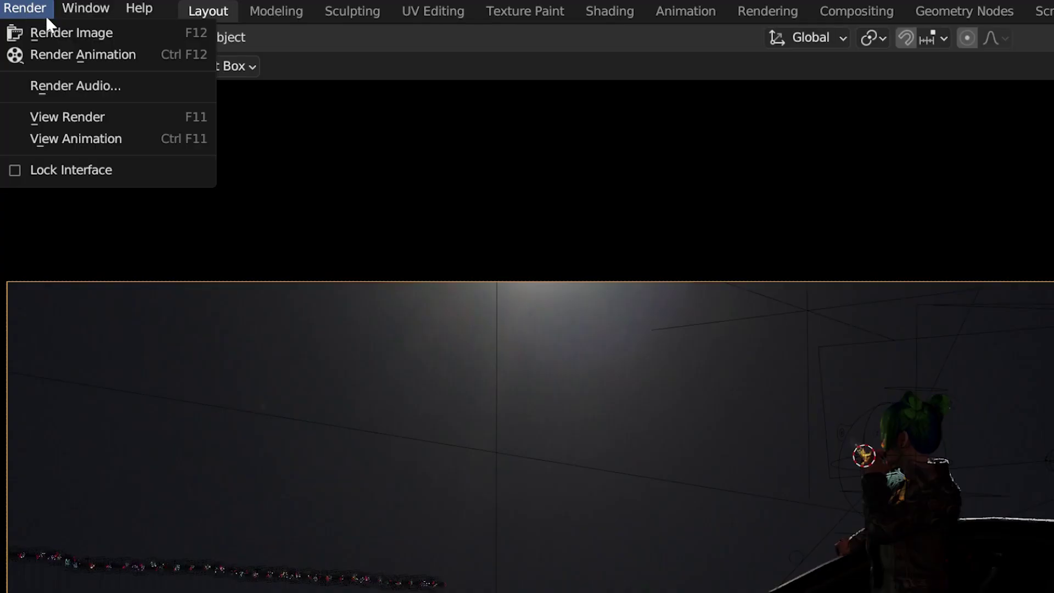
{"action": "left_click", "coordinate": [68, 34]}
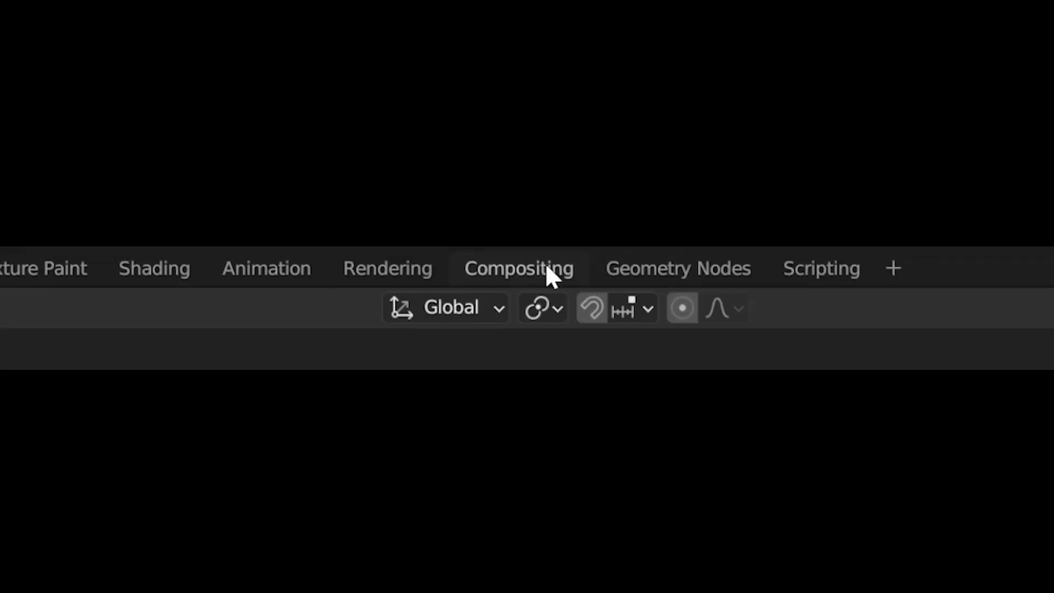
{"action": "left_click", "coordinate": [546, 264]}
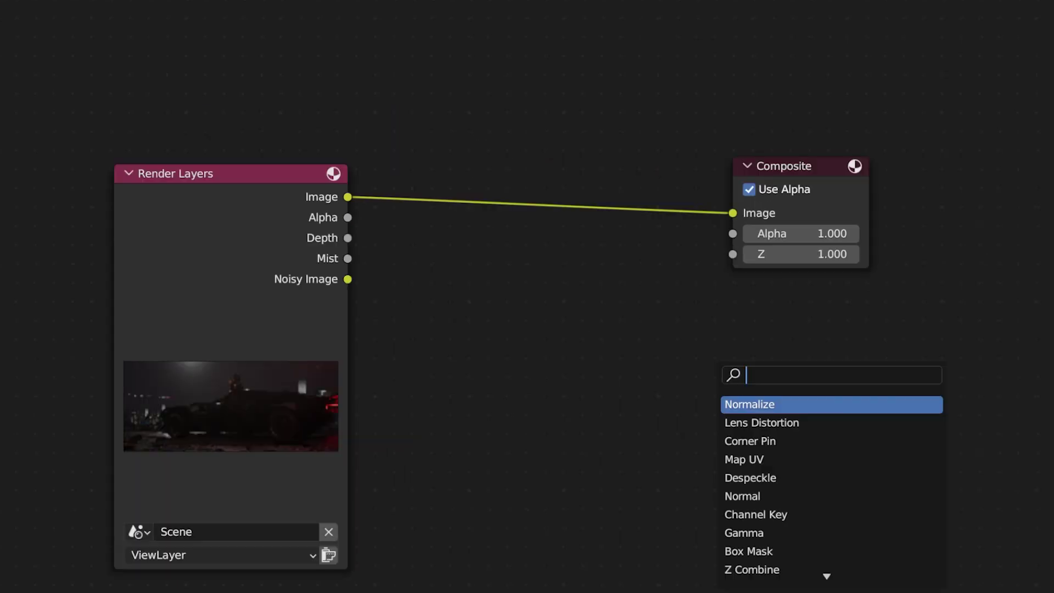
Add Viewer, Blur and RGB nodes, placing RGB beside the Blur node
{"action": "type", "text": "viewer"}
{"action": "key", "text": "Return"}
{"action": "left_click", "coordinate": [736, 330]}
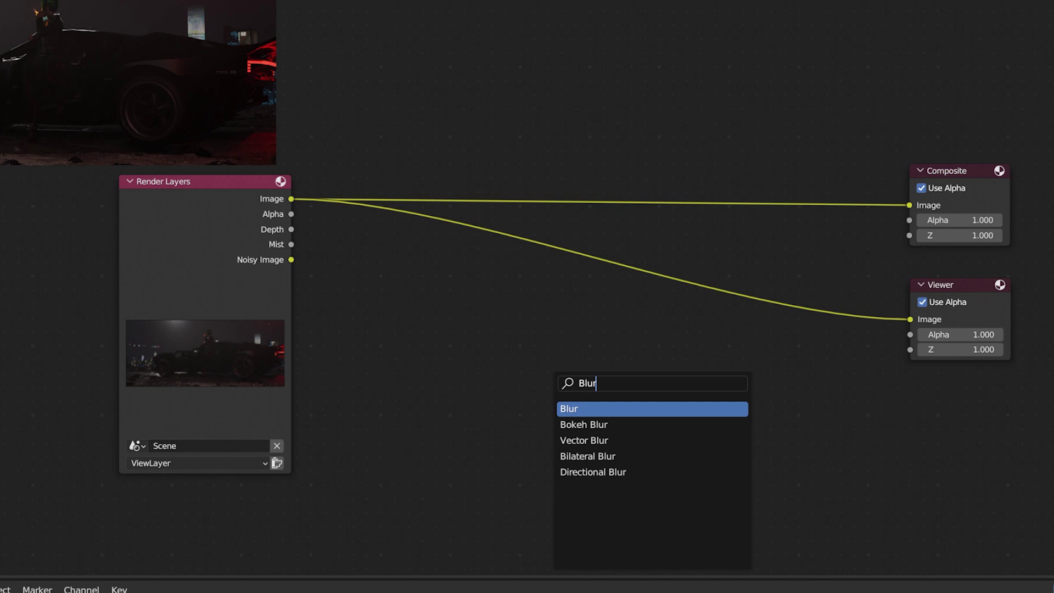
{"action": "key", "text": "Return"}
{"action": "type", "text": "rgb"}
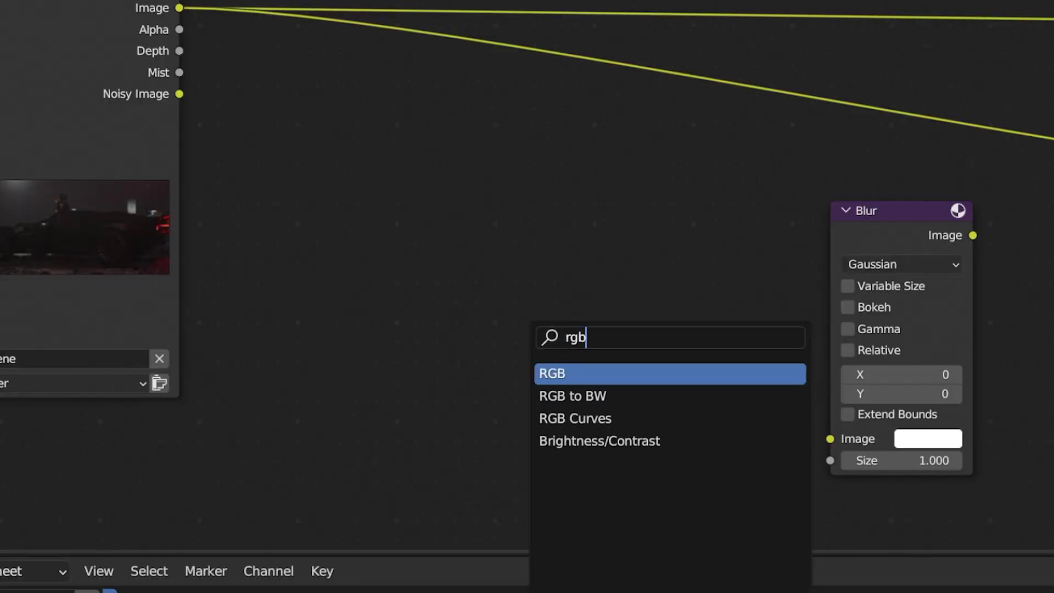
{"action": "key", "text": "Return"}
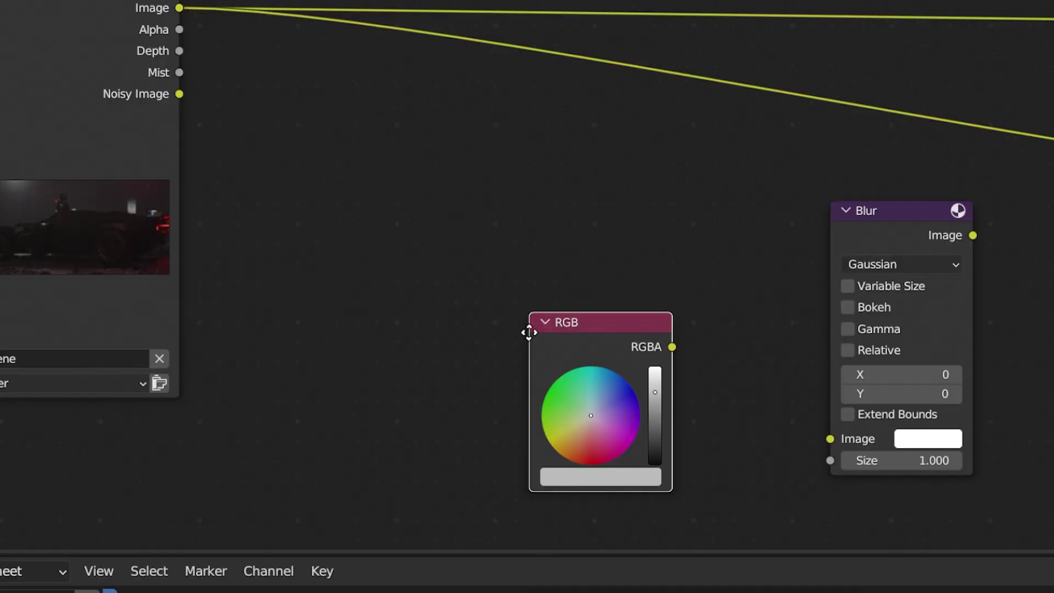
{"action": "left_click", "coordinate": [337, 329]}
{"action": "left_click_drag", "start_coordinate": [852, 212], "coordinate": [558, 165]}
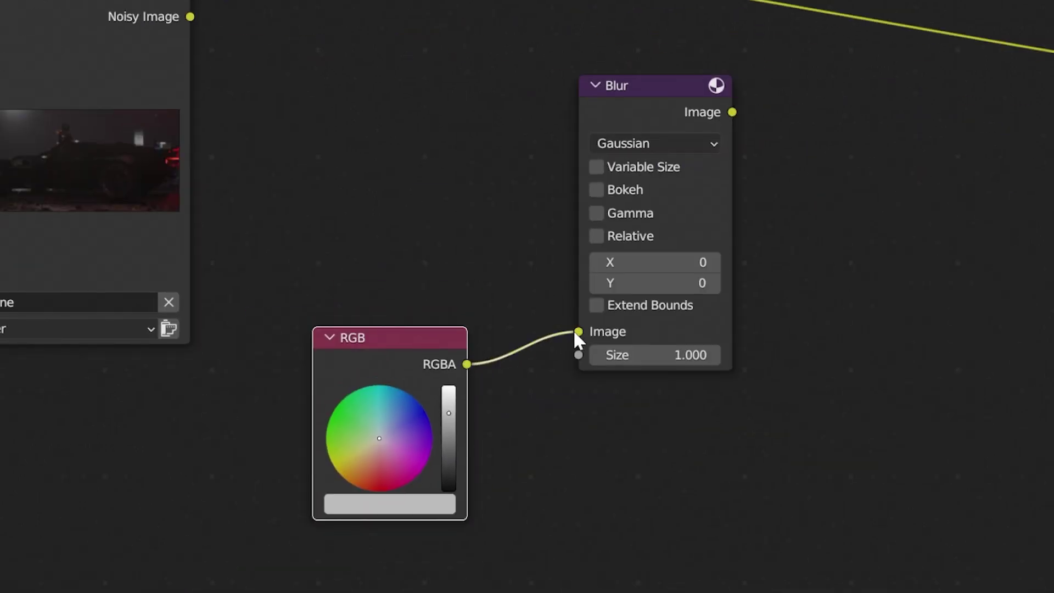
Add a Mix node and set its blend type to Add
{"action": "key", "text": "shift+a"}
{"action": "left_click", "coordinate": [529, 182]}
{"action": "type", "text": "mix"}
{"action": "key", "text": "Return"}
{"action": "left_click", "coordinate": [572, 223]}
{"action": "left_click", "coordinate": [571, 219]}
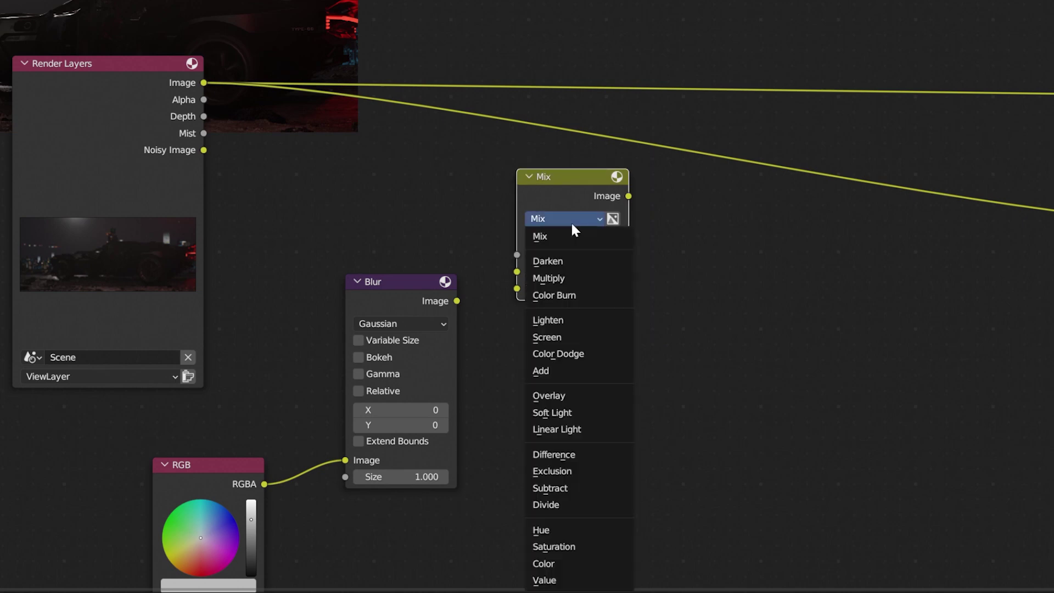
{"action": "left_click", "coordinate": [550, 370]}
Insert the Add node into the render image link and feed Blur into its second Image
{"action": "left_click_drag", "start_coordinate": [566, 189], "coordinate": [603, 70]}
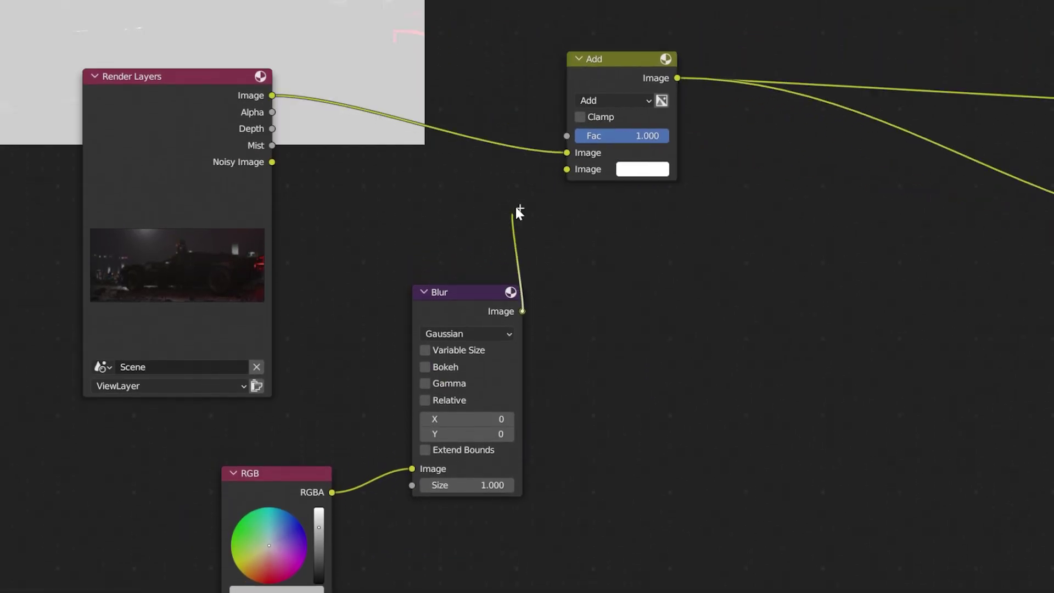
{"action": "left_click_drag", "start_coordinate": [520, 212], "coordinate": [567, 169]}
{"action": "key", "text": "shift+a"}
Add a Color Ramp fed by the Mist pass into Add's Fac, black stop moved right
{"action": "type", "text": "colo"}
{"action": "key", "text": "Down"}
{"action": "key", "text": "Return"}
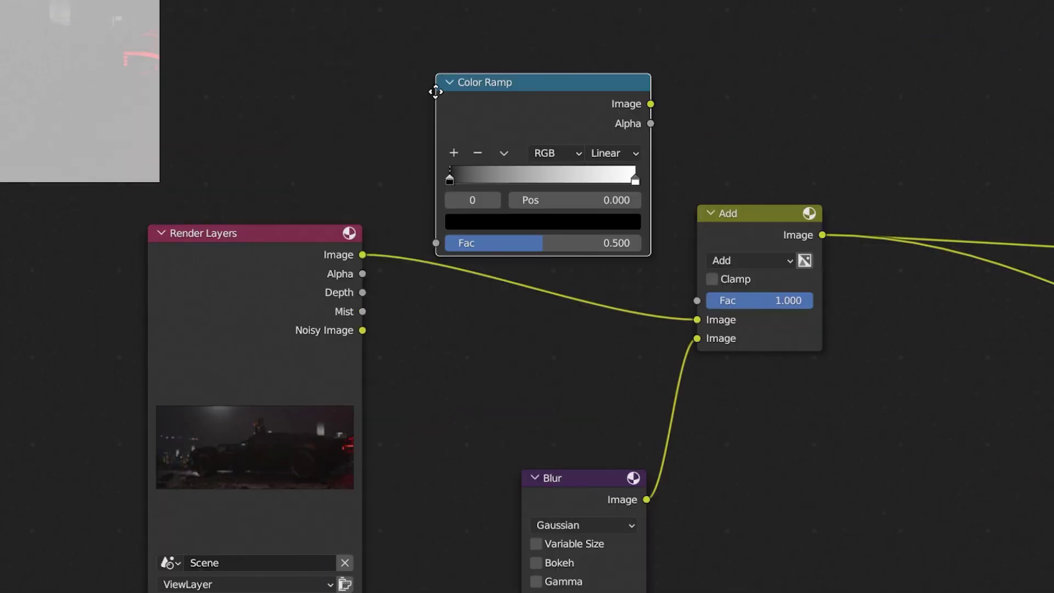
{"action": "left_click", "coordinate": [437, 70]}
{"action": "left_click_drag", "start_coordinate": [362, 311], "coordinate": [439, 224]}
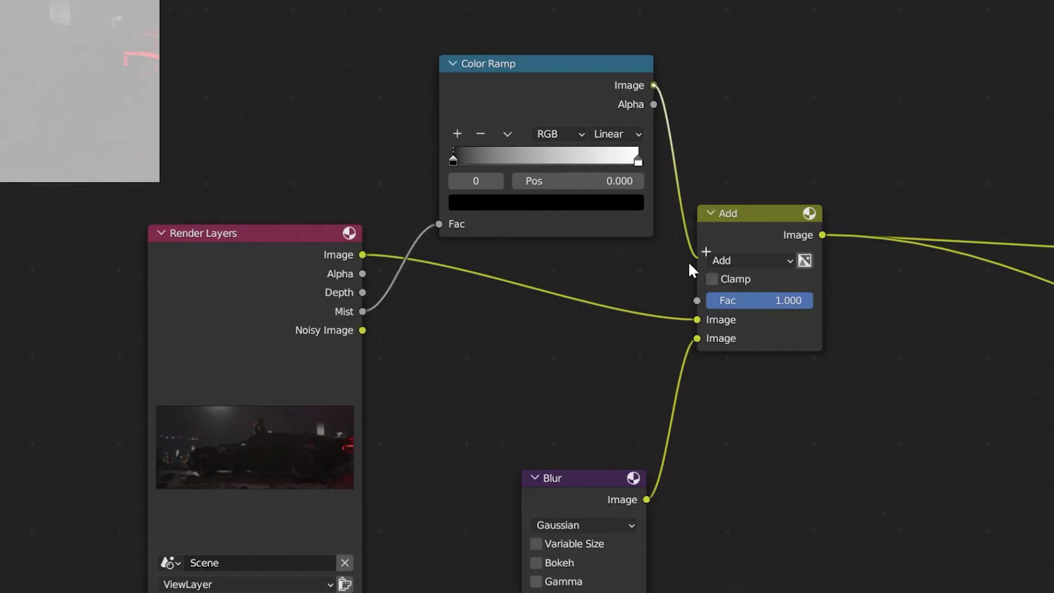
{"action": "left_click_drag", "start_coordinate": [689, 269], "coordinate": [691, 270]}
{"action": "left_click_drag", "start_coordinate": [453, 161], "coordinate": [571, 173]}
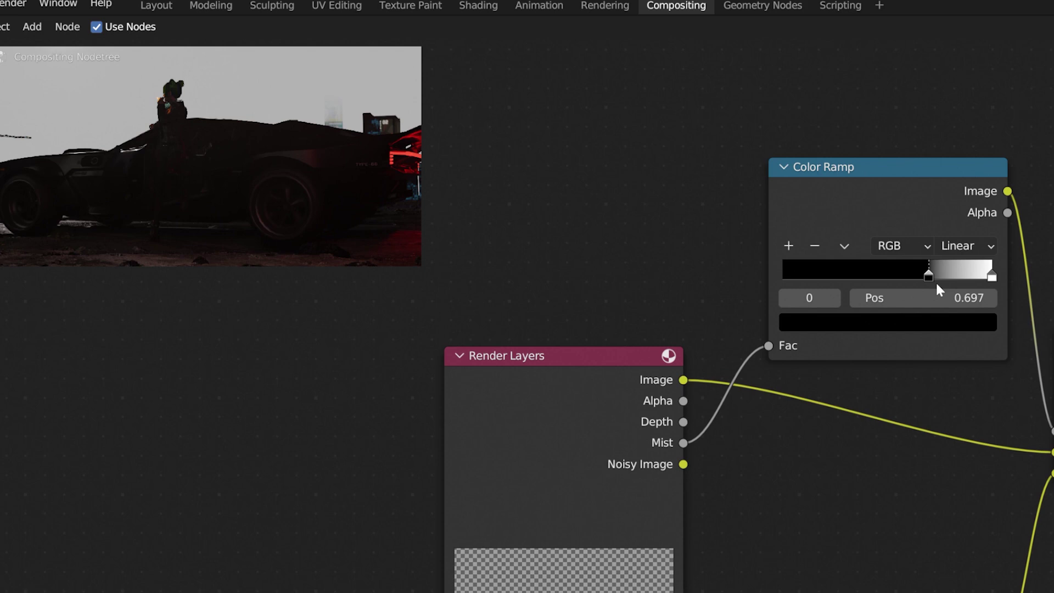
{"action": "left_click_drag", "start_coordinate": [937, 284], "coordinate": [936, 284]}
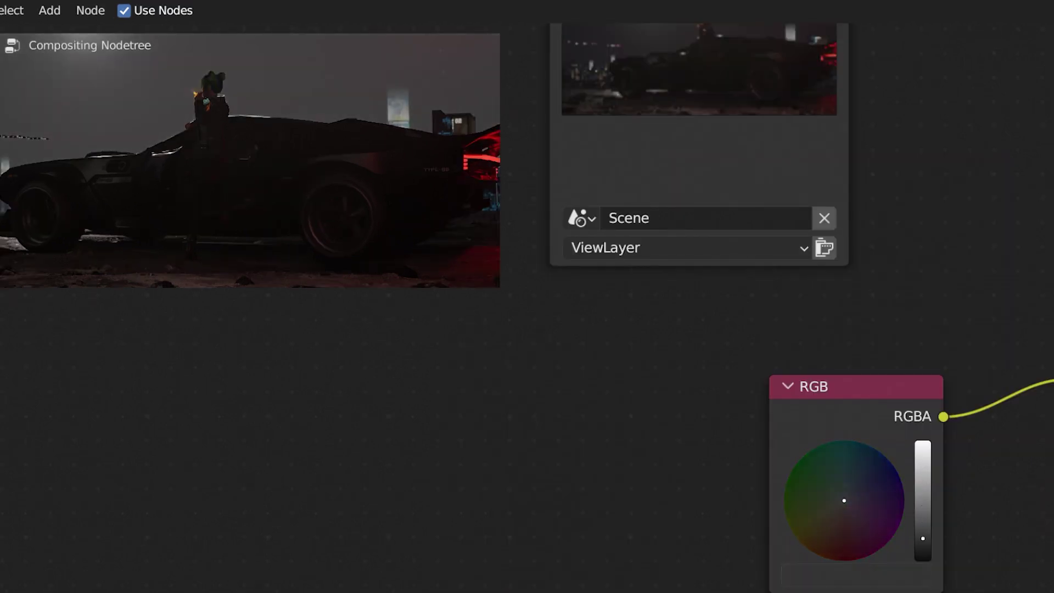
Add RGB Curves after the Add node and Color Balance on the Composite link
{"action": "key", "text": "shift+a"}
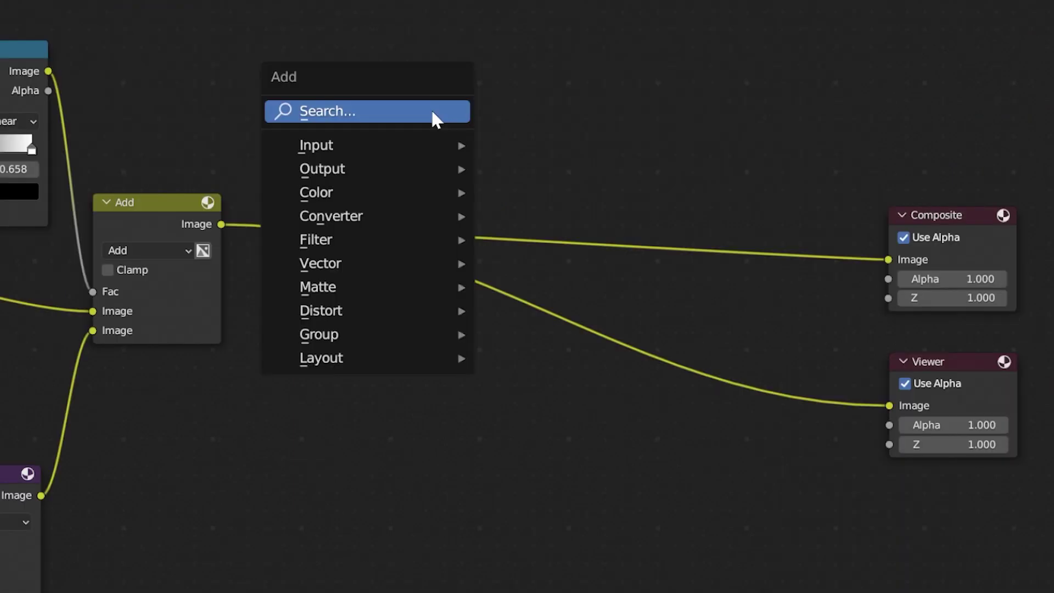
{"action": "type", "text": "rgb cur"}
{"action": "key", "text": "Return"}
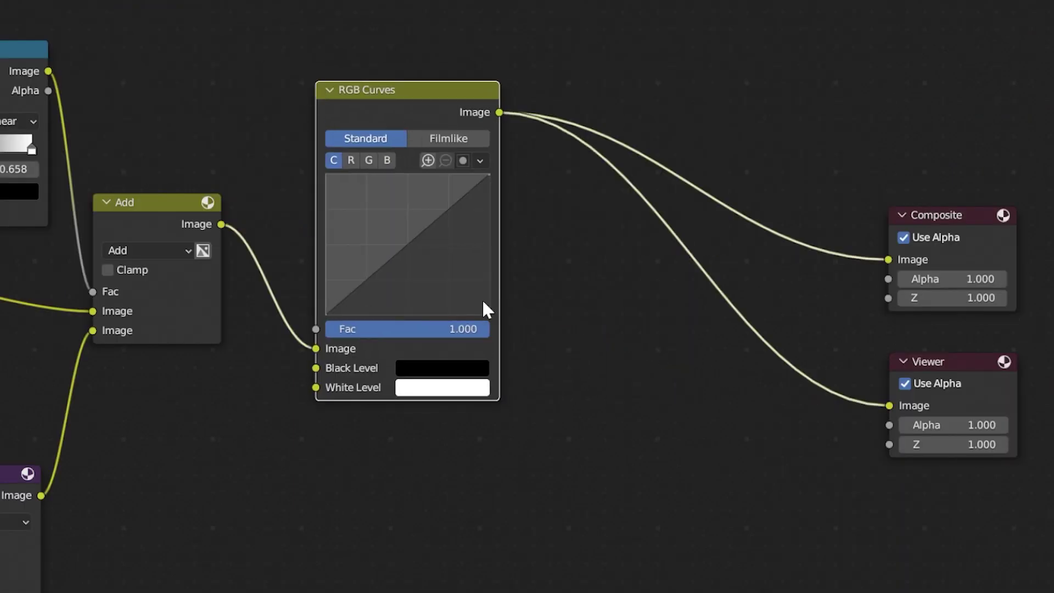
{"action": "key", "text": "shift+a"}
{"action": "type", "text": "colo"}
{"action": "key", "text": "Down"}
{"action": "key", "text": "Down"}
{"action": "key", "text": "Down"}
{"action": "key", "text": "Down"}
{"action": "key", "text": "Return"}
{"action": "left_click", "coordinate": [593, 58]}
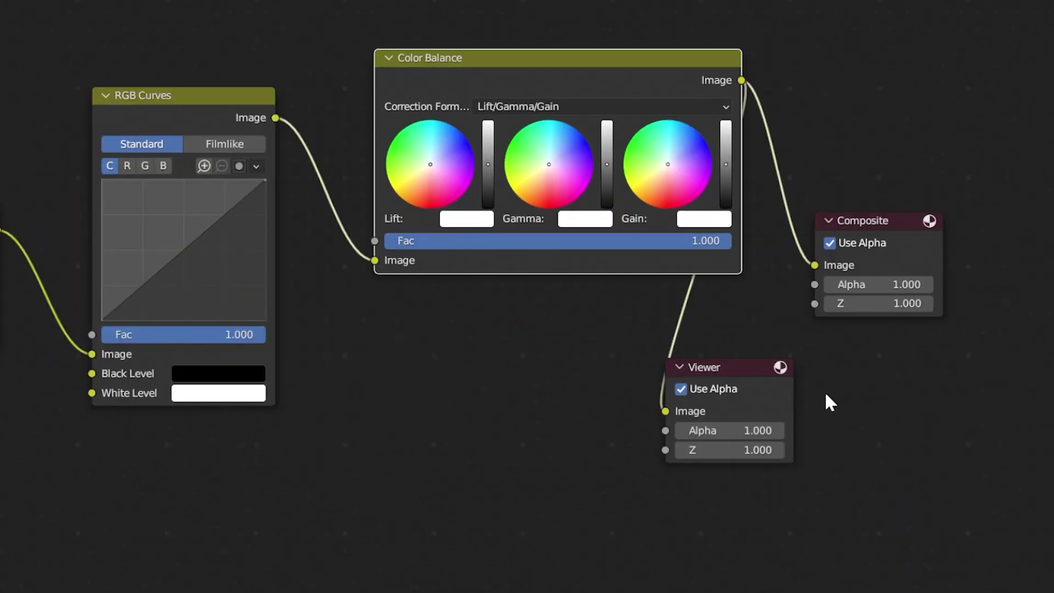
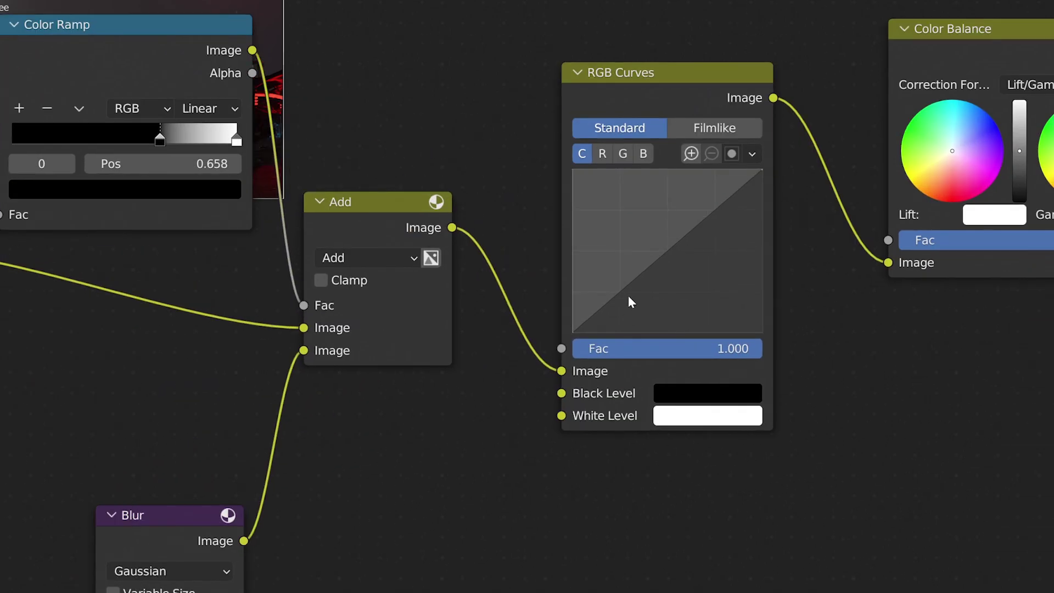
Add a control point to shape the RGB Curves into a brightening shoulder, then pan toward the output nodes
{"action": "scroll", "coordinate": [637, 288], "scroll_direction": "down", "scroll_amount": 2}
{"action": "left_click", "coordinate": [604, 302]}
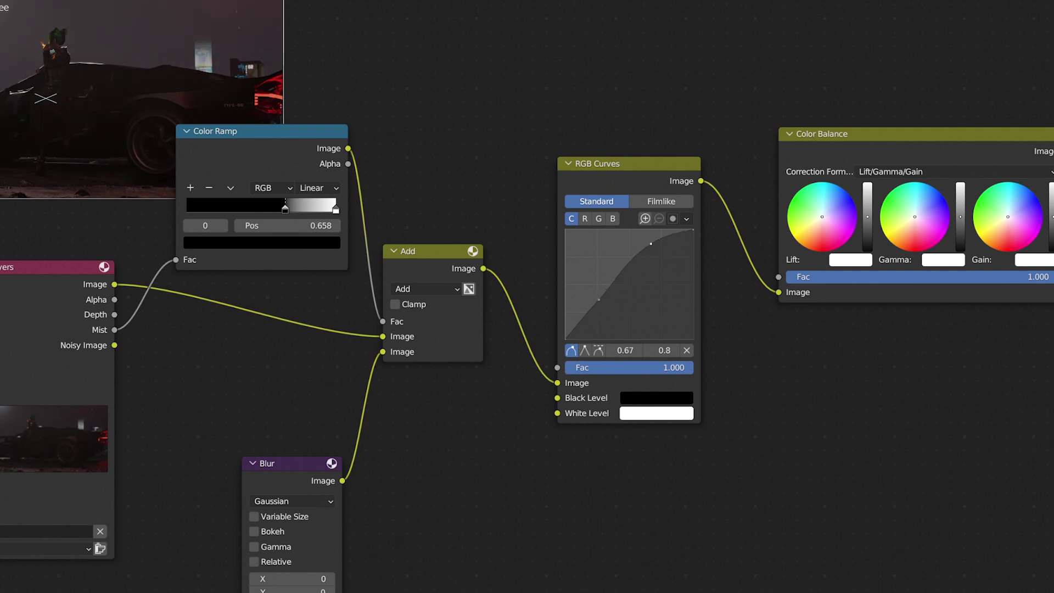
{"action": "scroll", "coordinate": [796, 324], "scroll_direction": "down", "scroll_amount": 2}
{"action": "middle_click_drag", "start_coordinate": [795, 324], "coordinate": [710, 360]}
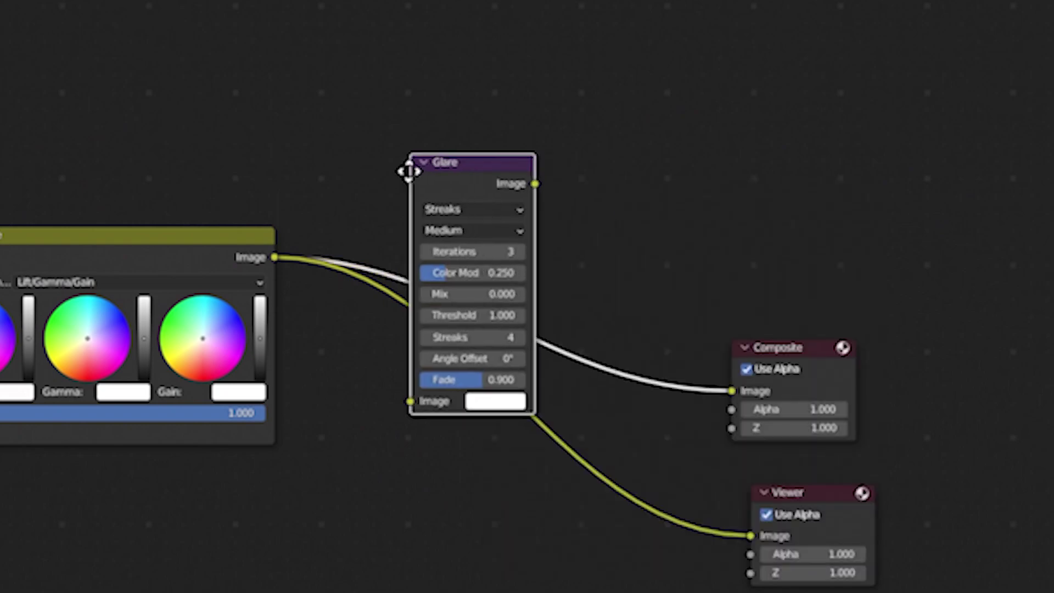
Drop the Glare node on the link and make it a High-quality Fog Glow
{"action": "left_click", "coordinate": [315, 202]}
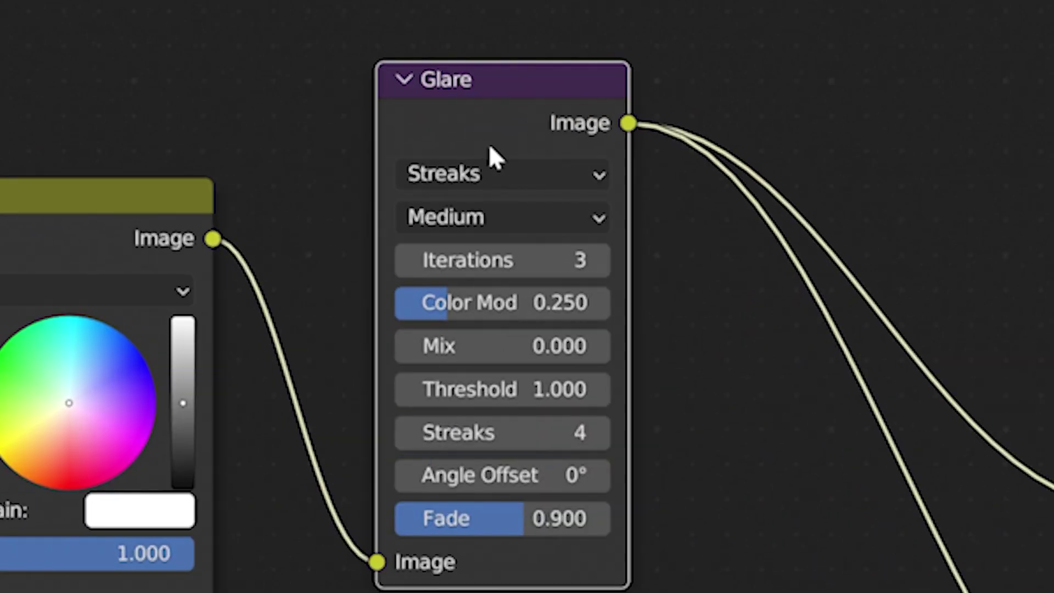
{"action": "left_click", "coordinate": [492, 170]}
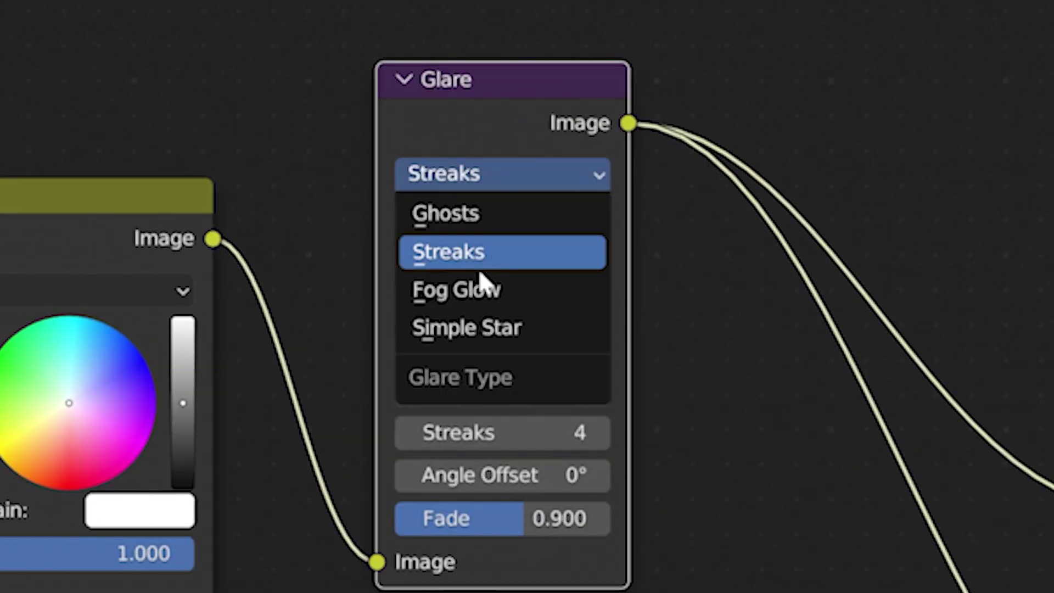
{"action": "left_click", "coordinate": [464, 289]}
{"action": "left_click", "coordinate": [483, 217]}
{"action": "left_click", "coordinate": [446, 255]}
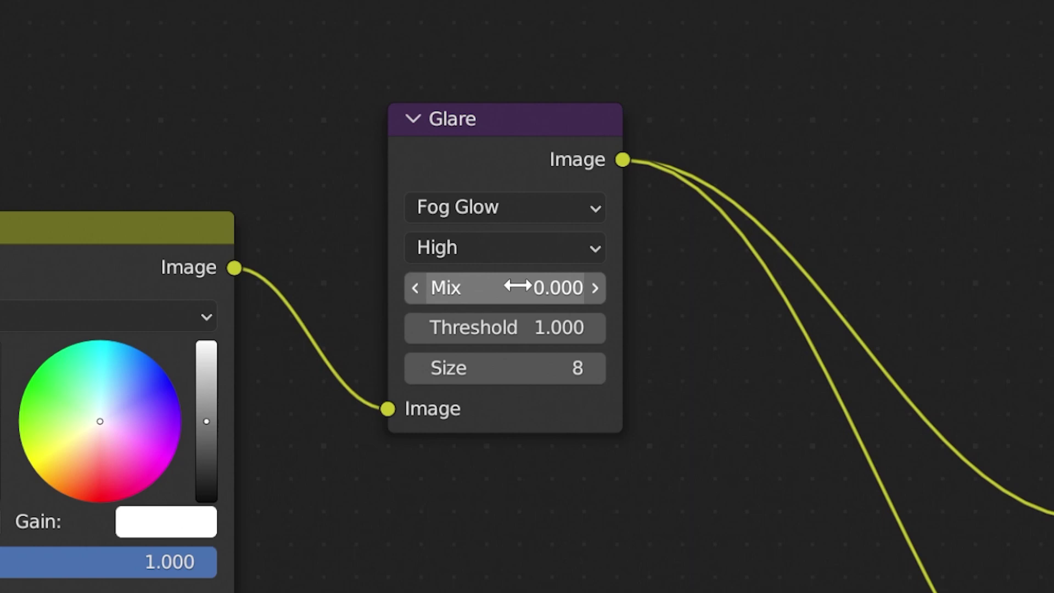
Set the glare Threshold to 0.1 and keep its Size at 7
{"action": "double_click", "coordinate": [516, 328]}
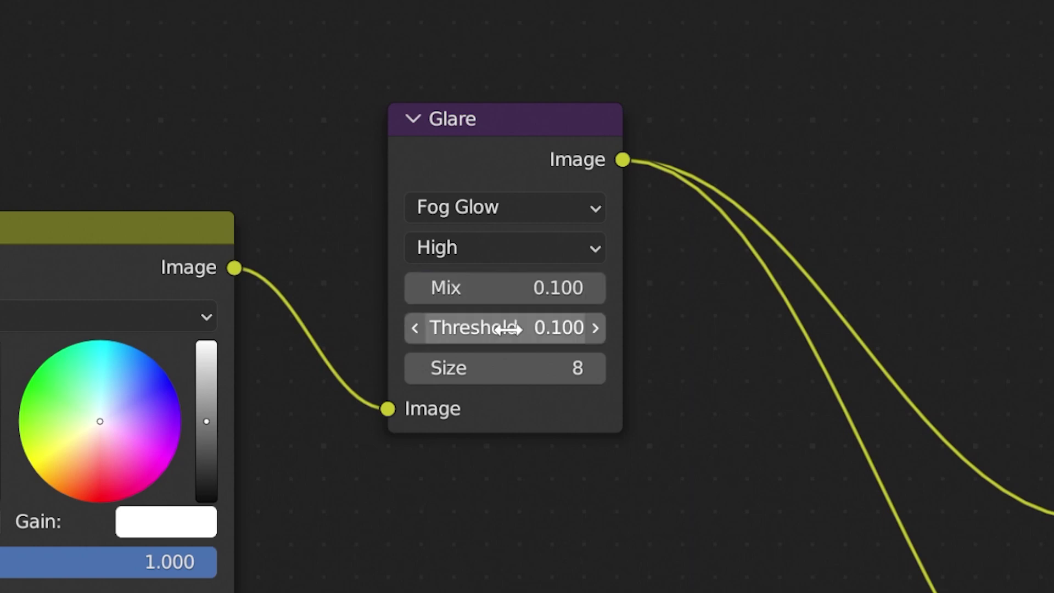
{"action": "left_click", "coordinate": [416, 369]}
{"action": "left_click", "coordinate": [415, 369]}
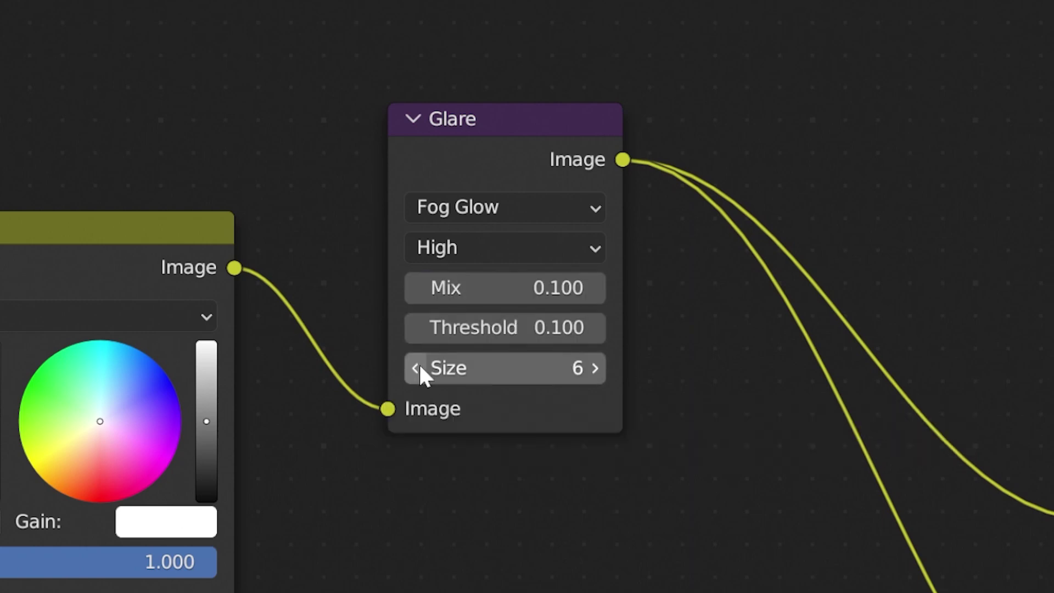
{"action": "left_click", "coordinate": [595, 367]}
Add a Lens Distortion node after Glare and move the Composite and Viewer nodes further right
{"action": "key", "text": "shift+a"}
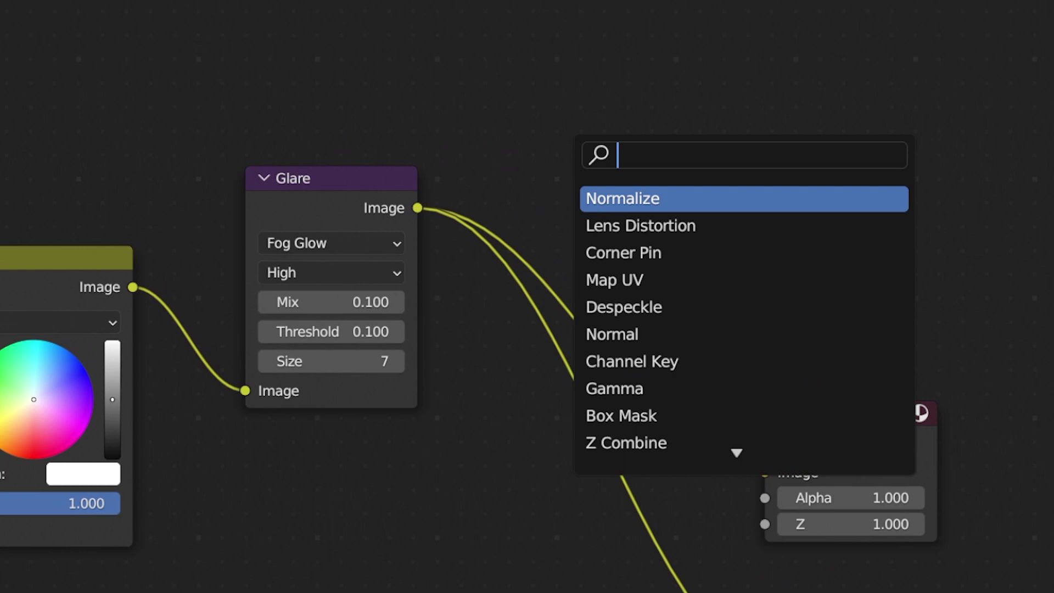
{"action": "type", "text": "lens"}
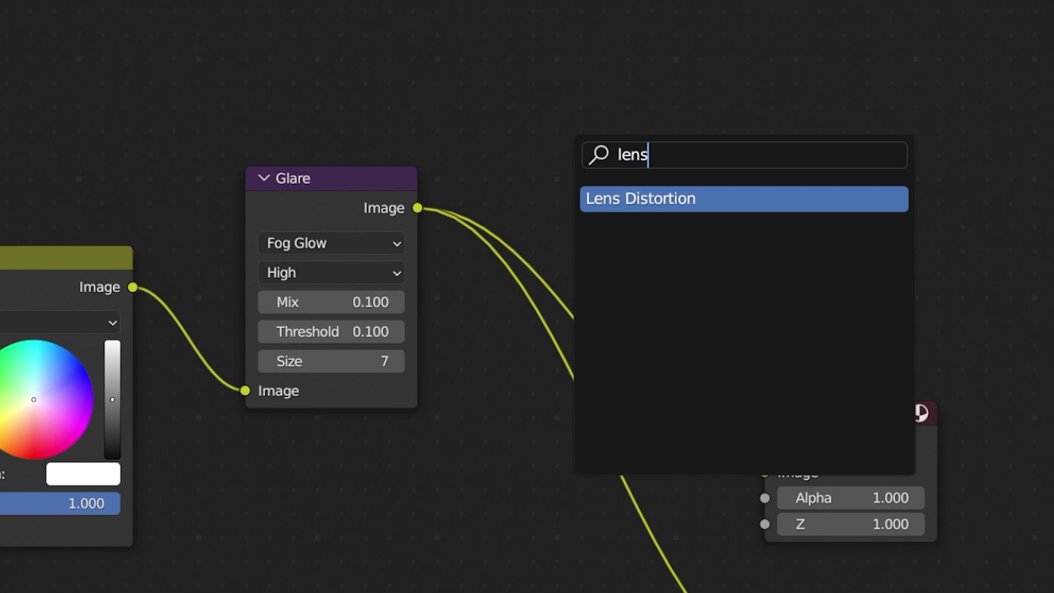
{"action": "key", "text": "Return"}
{"action": "left_click", "coordinate": [548, 167]}
{"action": "key", "text": "g"}
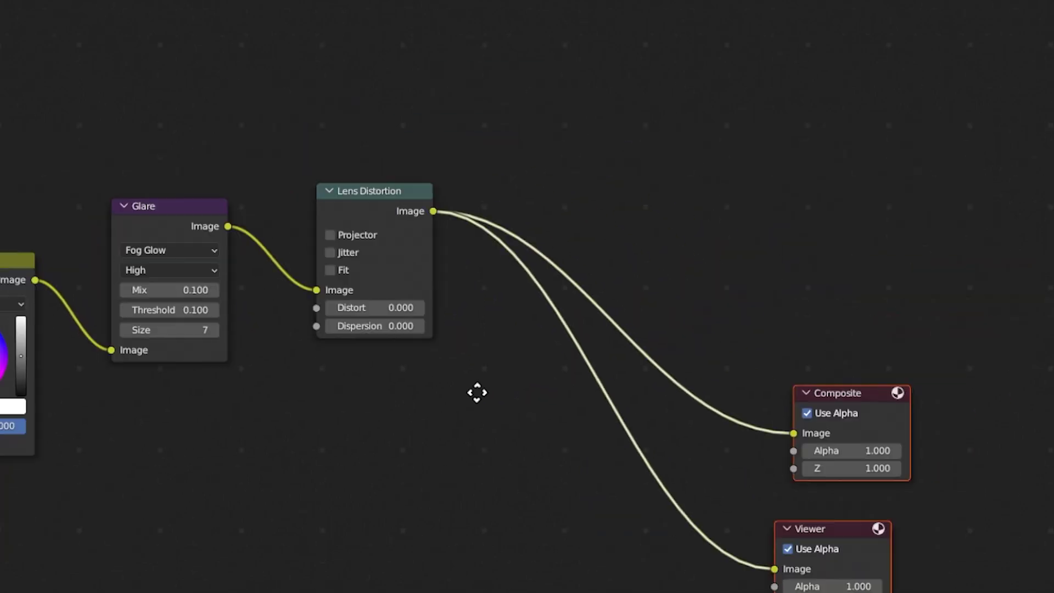
{"action": "left_click", "coordinate": [420, 373]}
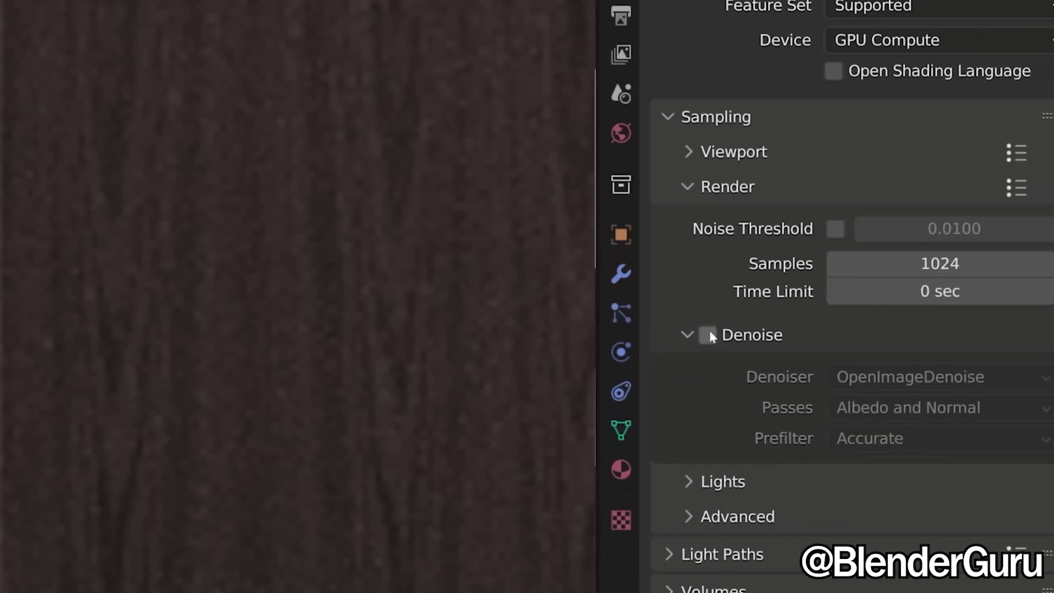
Enable render Denoise and make the new texture a Noise type named Grain
{"action": "left_click", "coordinate": [709, 335]}
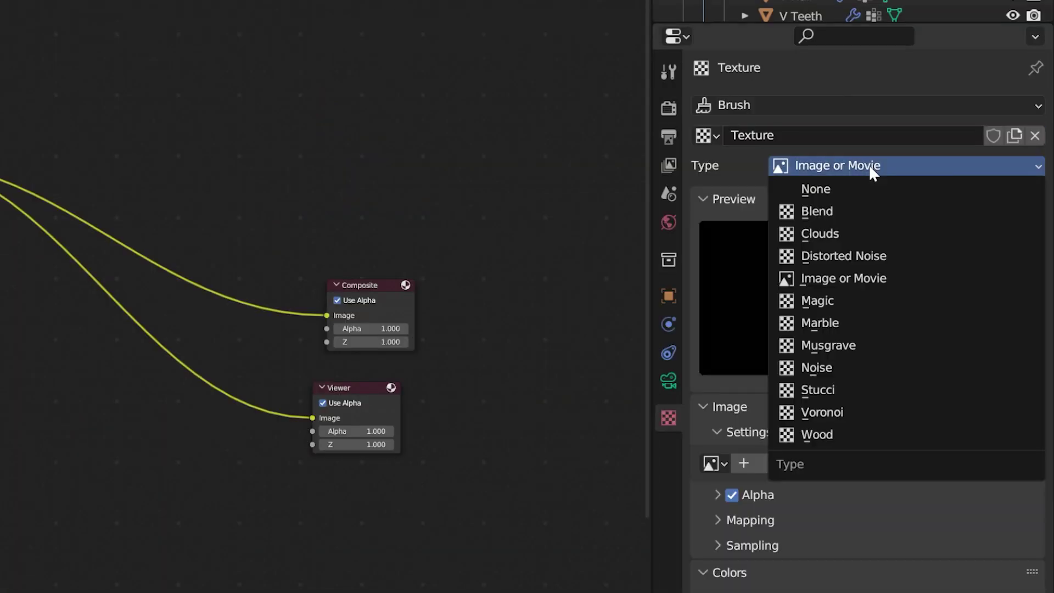
{"action": "left_click", "coordinate": [843, 366]}
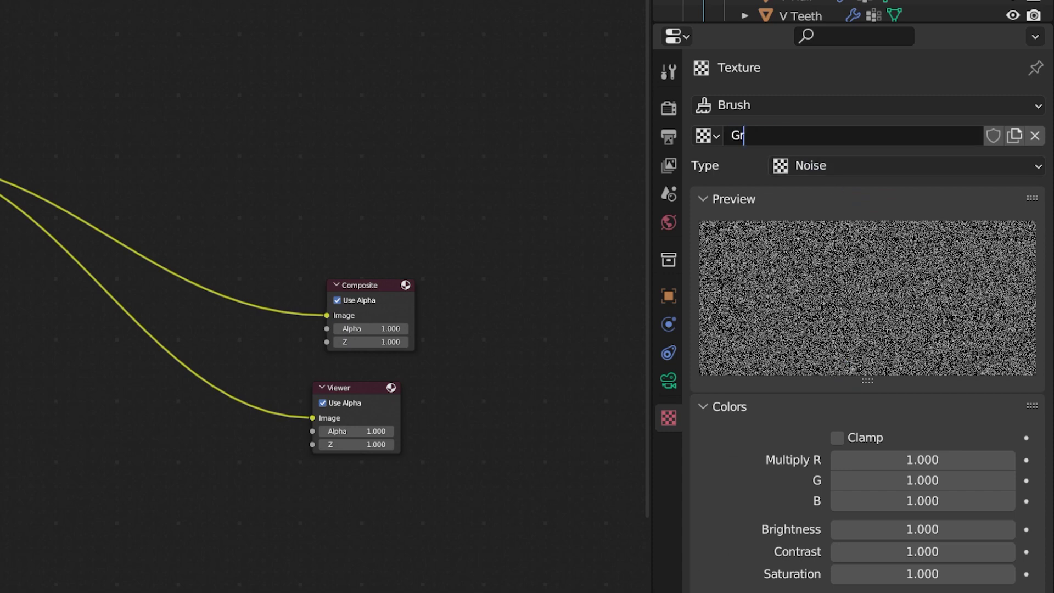
{"action": "key", "text": "Return"}
Add Texture, Blur and Mix nodes to the compositor
{"action": "left_click", "coordinate": [837, 437]}
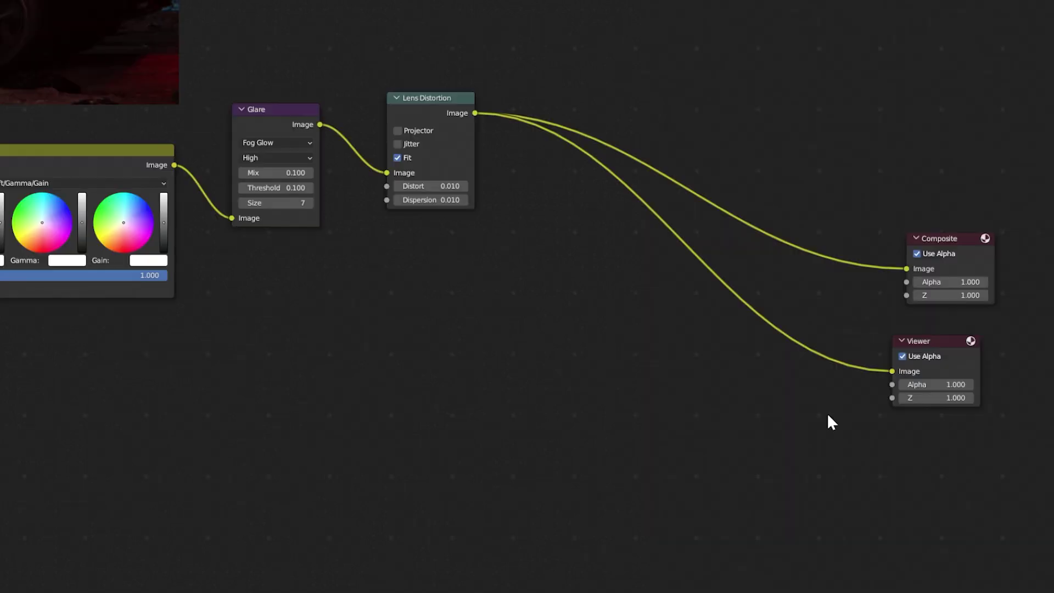
{"action": "key", "text": "shift+a"}
{"action": "type", "text": "tex"}
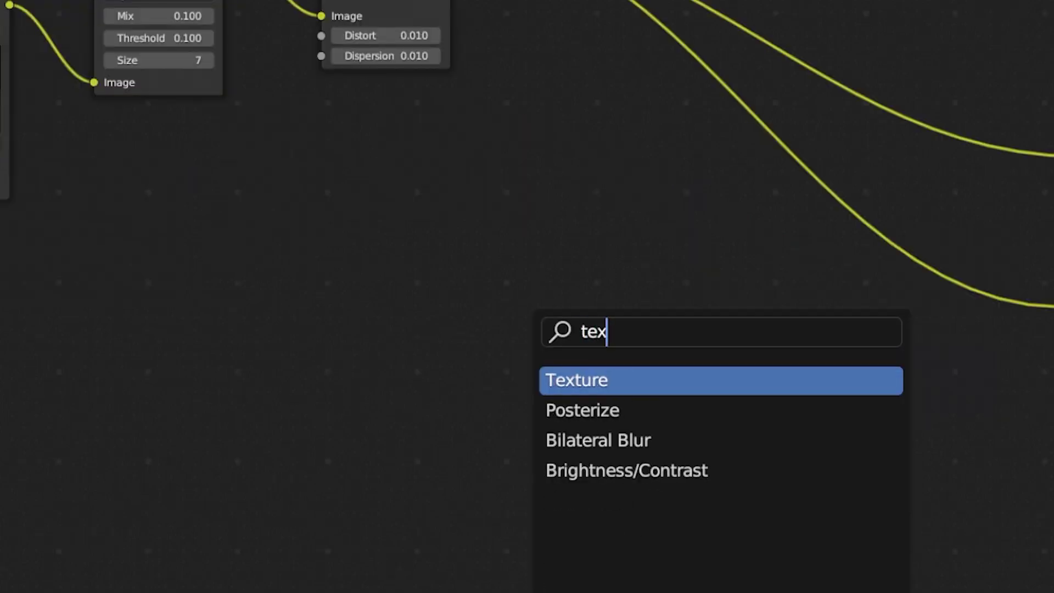
{"action": "key", "text": "Return"}
{"action": "key", "text": "shift+a"}
{"action": "type", "text": "blur"}
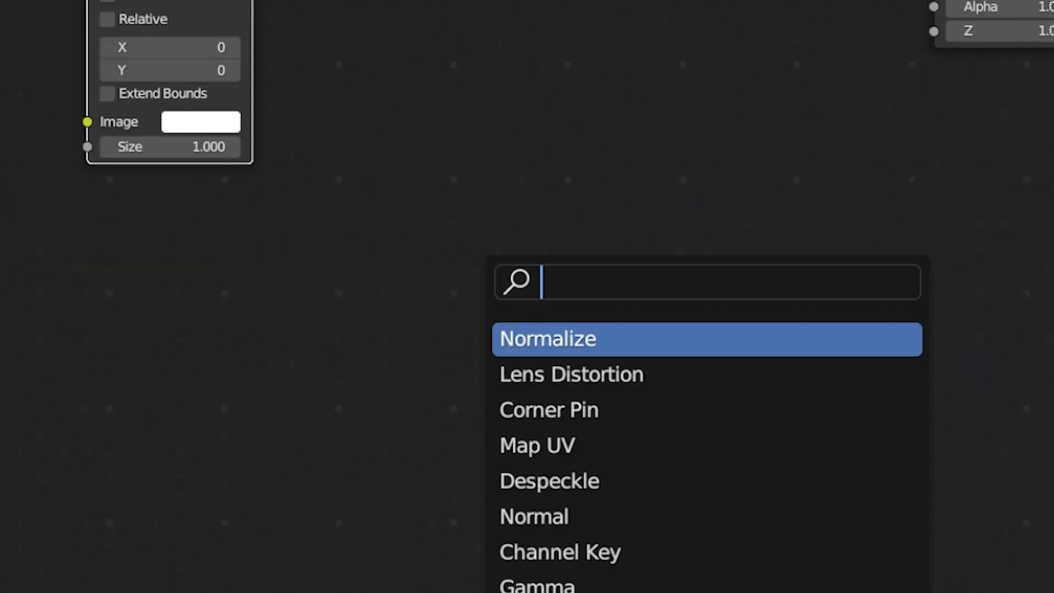
{"action": "type", "text": "mix"}
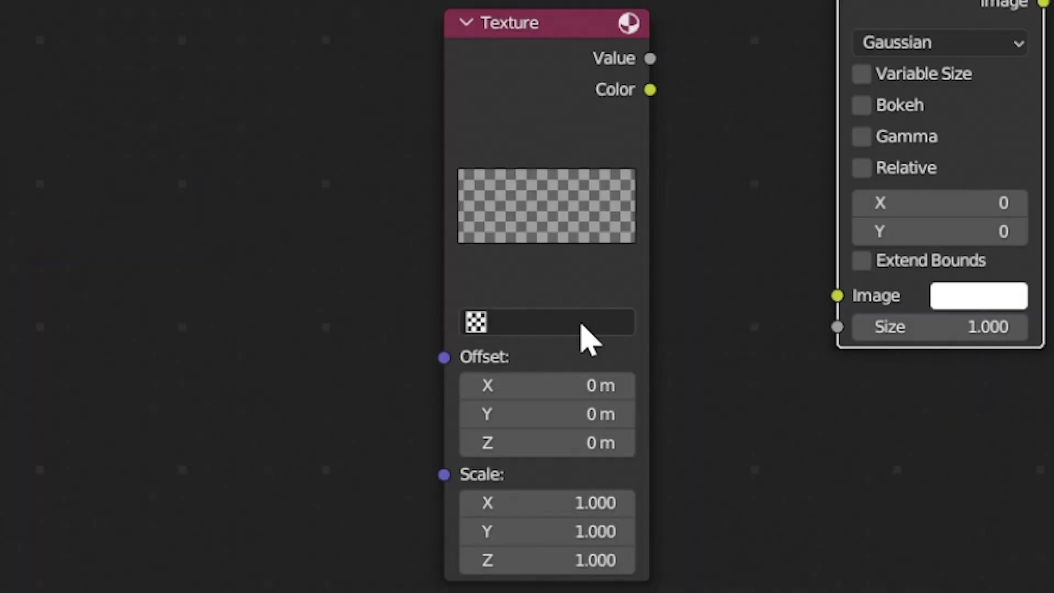
Use the Grain texture, feed its Color into Blur at X 1, Y 2, and link Blur into Mix
{"action": "left_click", "coordinate": [578, 324]}
{"action": "key", "text": "Return"}
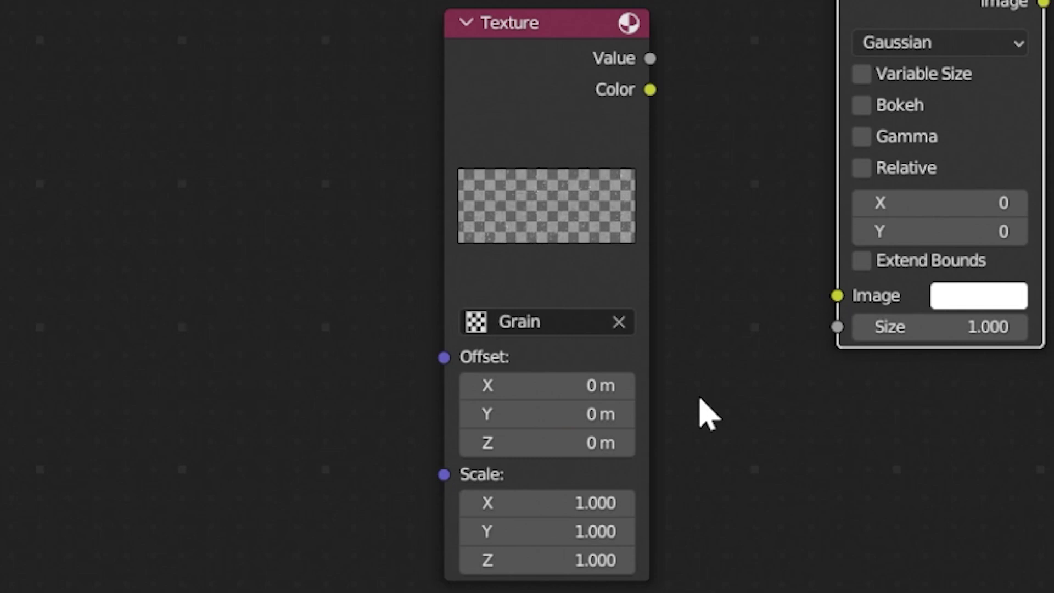
{"action": "left_click_drag", "start_coordinate": [482, 340], "coordinate": [482, 341]}
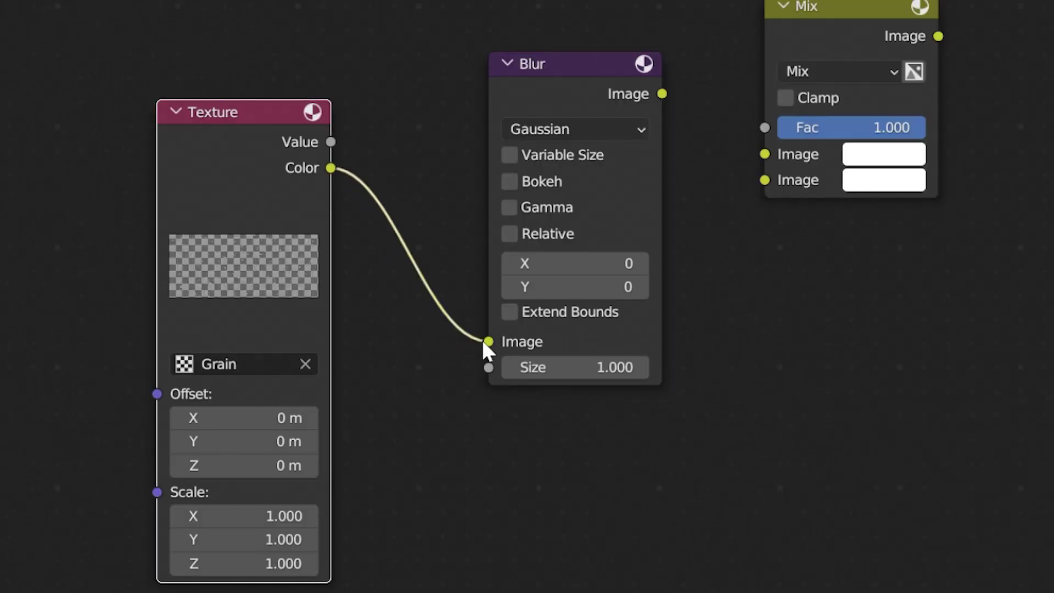
{"action": "left_click", "coordinate": [639, 264]}
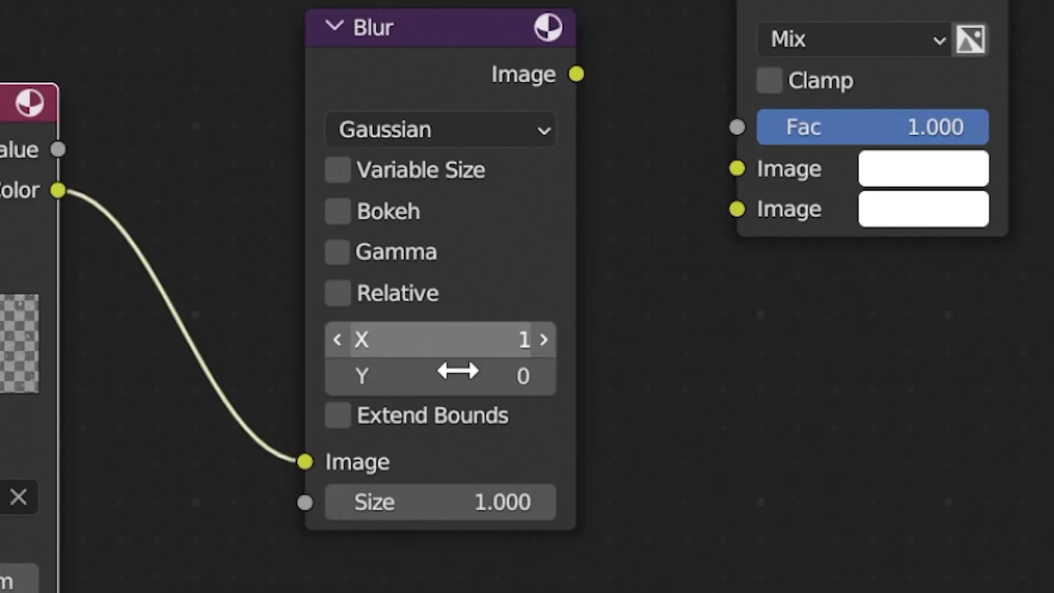
{"action": "left_click", "coordinate": [458, 371]}
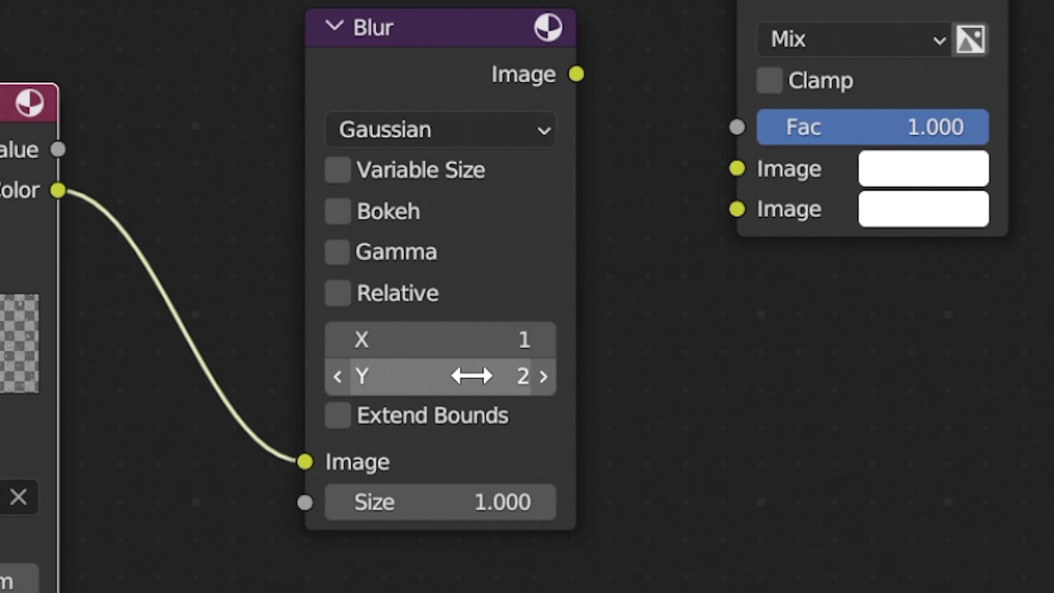
{"action": "left_click_drag", "start_coordinate": [371, 343], "coordinate": [575, 300]}
Set the Mix node to Multiply with a factor of 0.15
{"action": "left_click", "coordinate": [621, 243]}
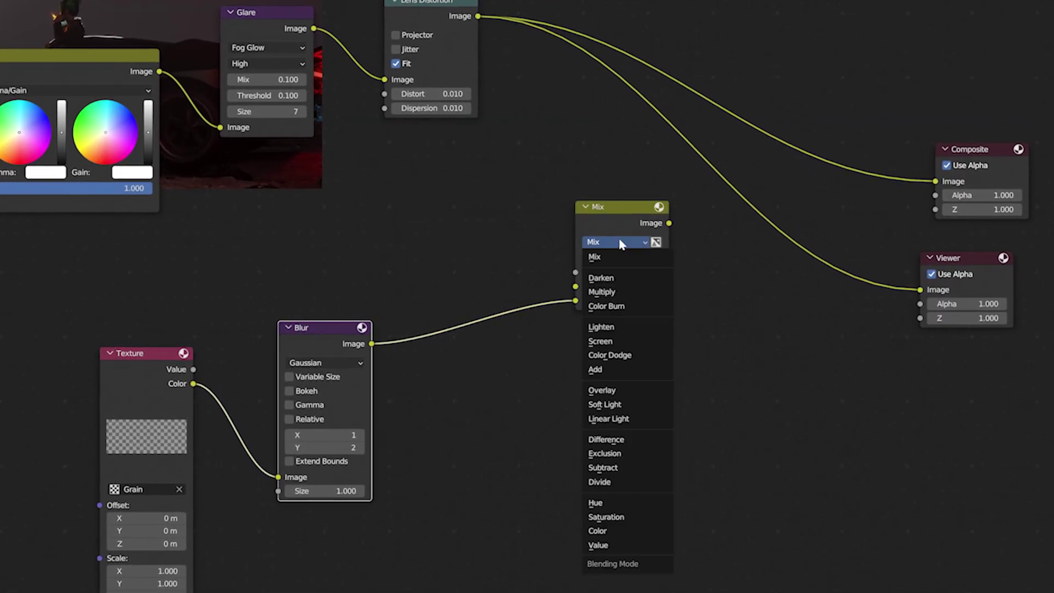
{"action": "left_click", "coordinate": [601, 292]}
{"action": "left_click", "coordinate": [623, 272]}
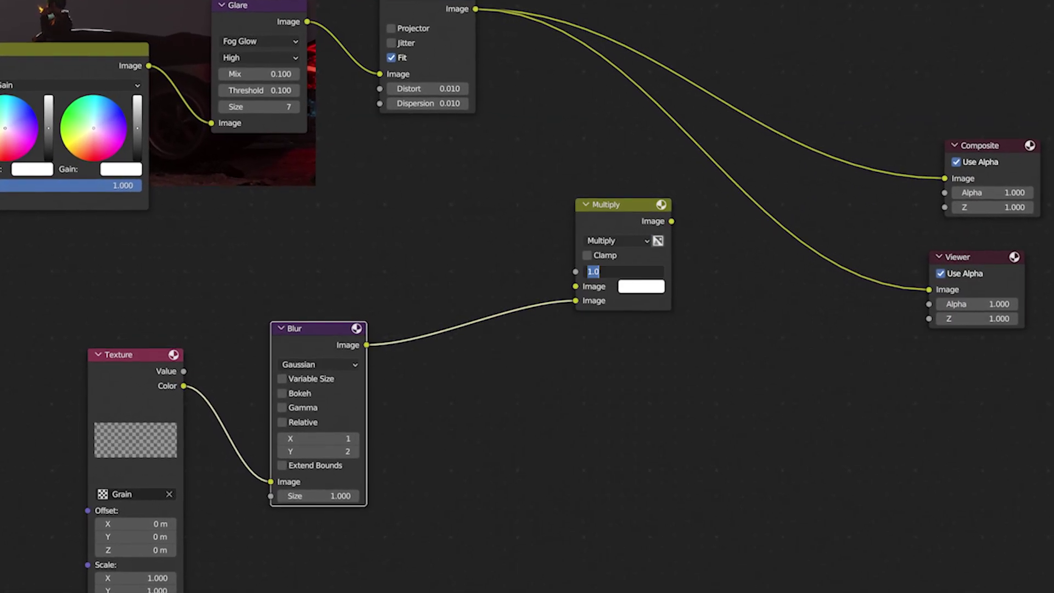
{"action": "type", "text": ".15"}
{"action": "key", "text": "Return"}
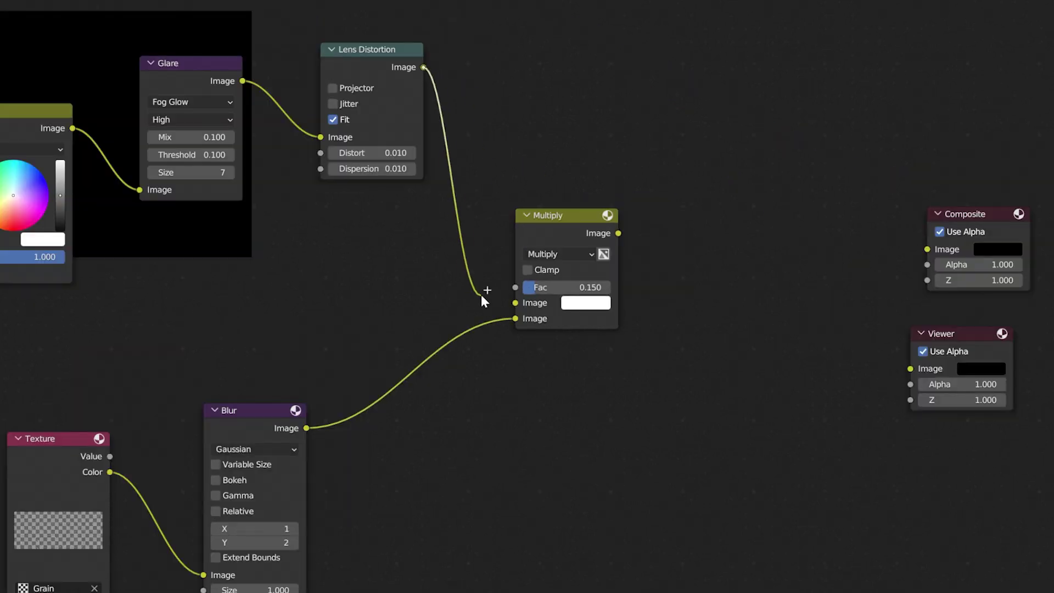
Wire Lens Distortion into Multiply's first image and Multiply's output to Composite and Viewer
{"action": "left_click_drag", "start_coordinate": [481, 294], "coordinate": [514, 302]}
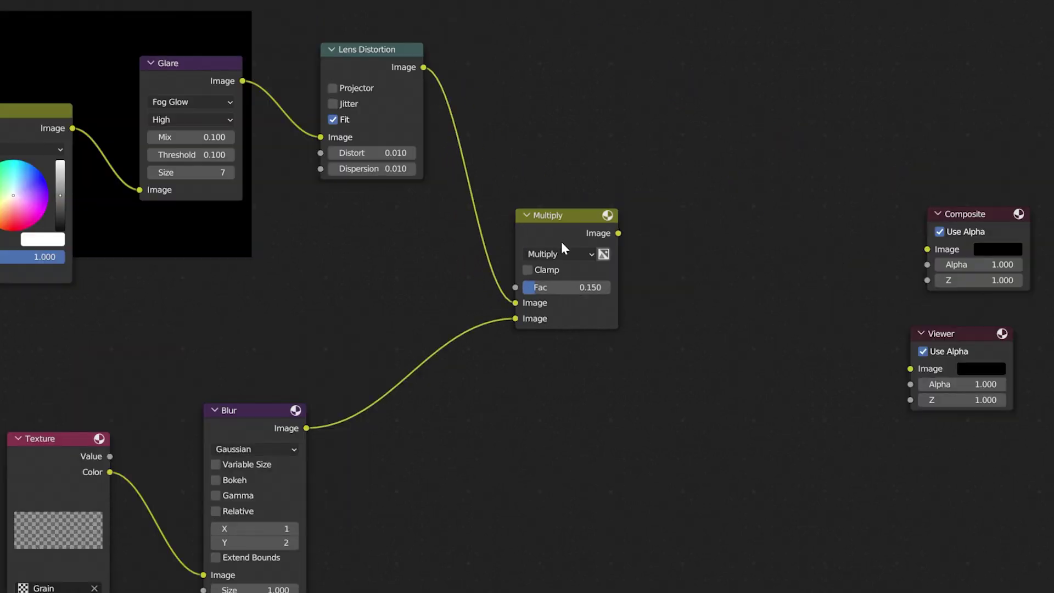
{"action": "left_click_drag", "start_coordinate": [561, 247], "coordinate": [579, 174]}
{"action": "left_click_drag", "start_coordinate": [635, 160], "coordinate": [720, 181]}
{"action": "left_click_drag", "start_coordinate": [913, 362], "coordinate": [911, 368]}
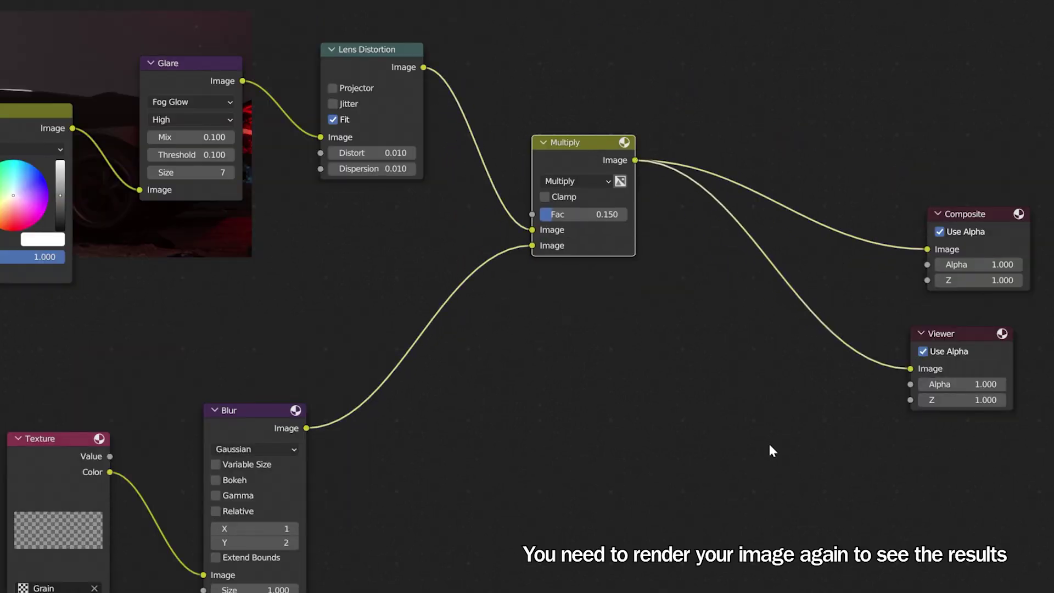